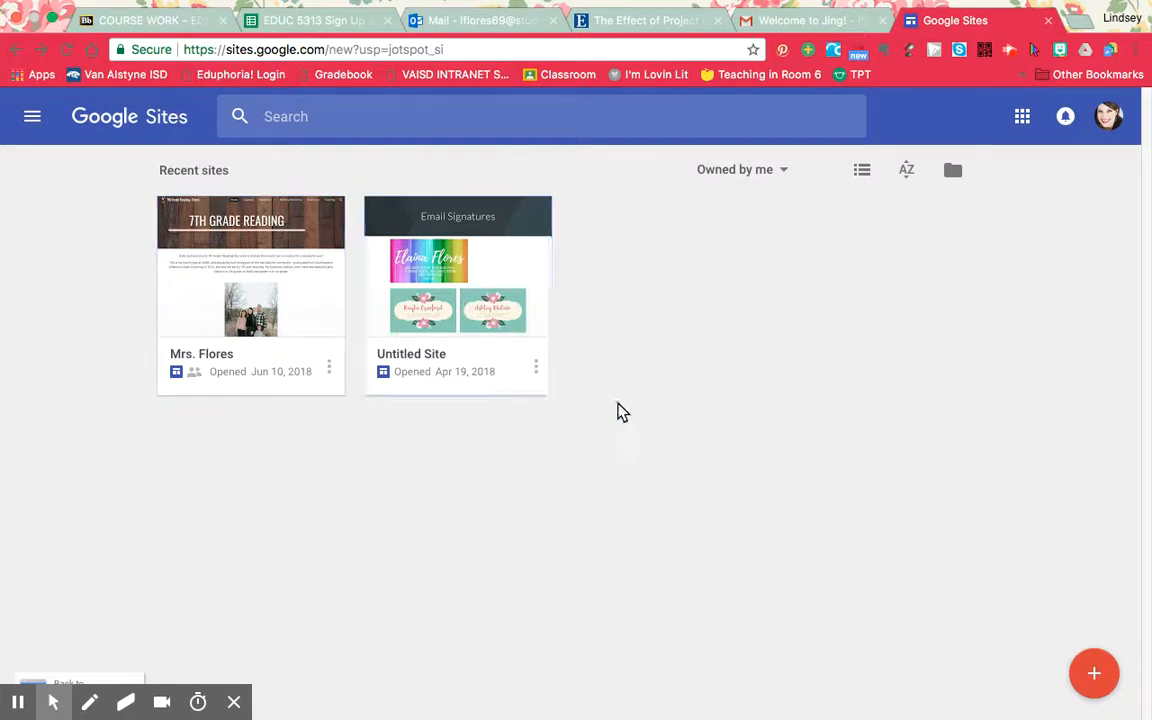
Create a new site and set its page title to "Student Name".
{"action": "left_click", "coordinate": [1097, 675]}
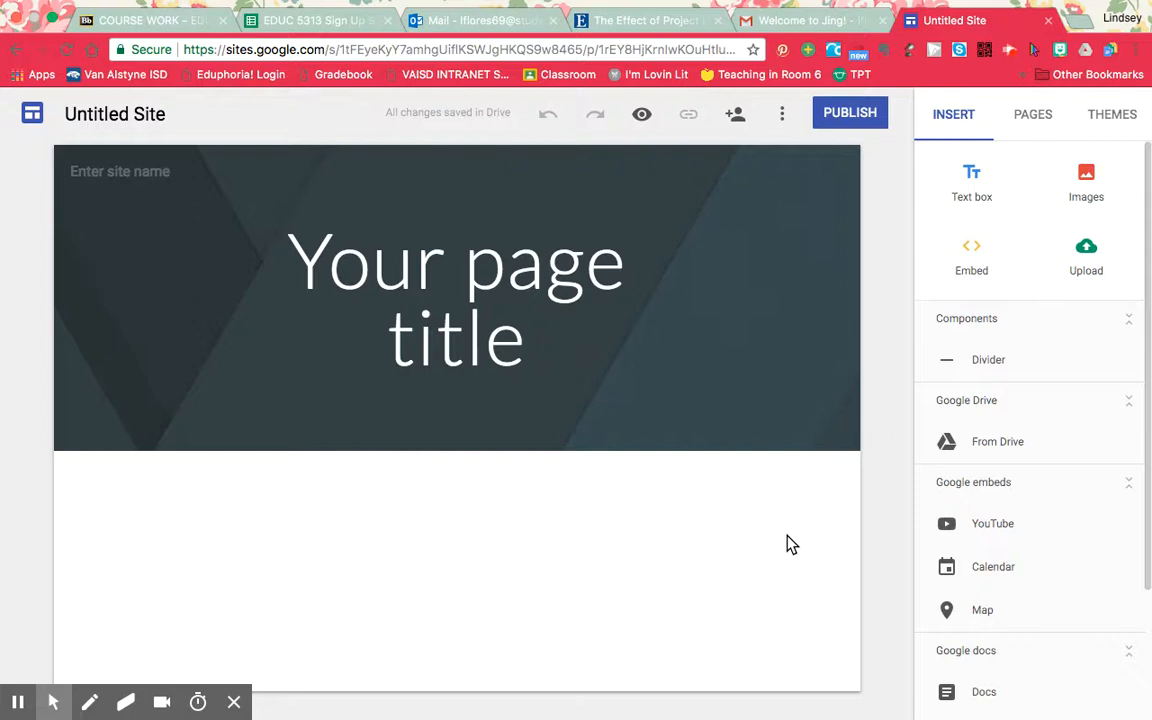
{"action": "left_click", "coordinate": [512, 298]}
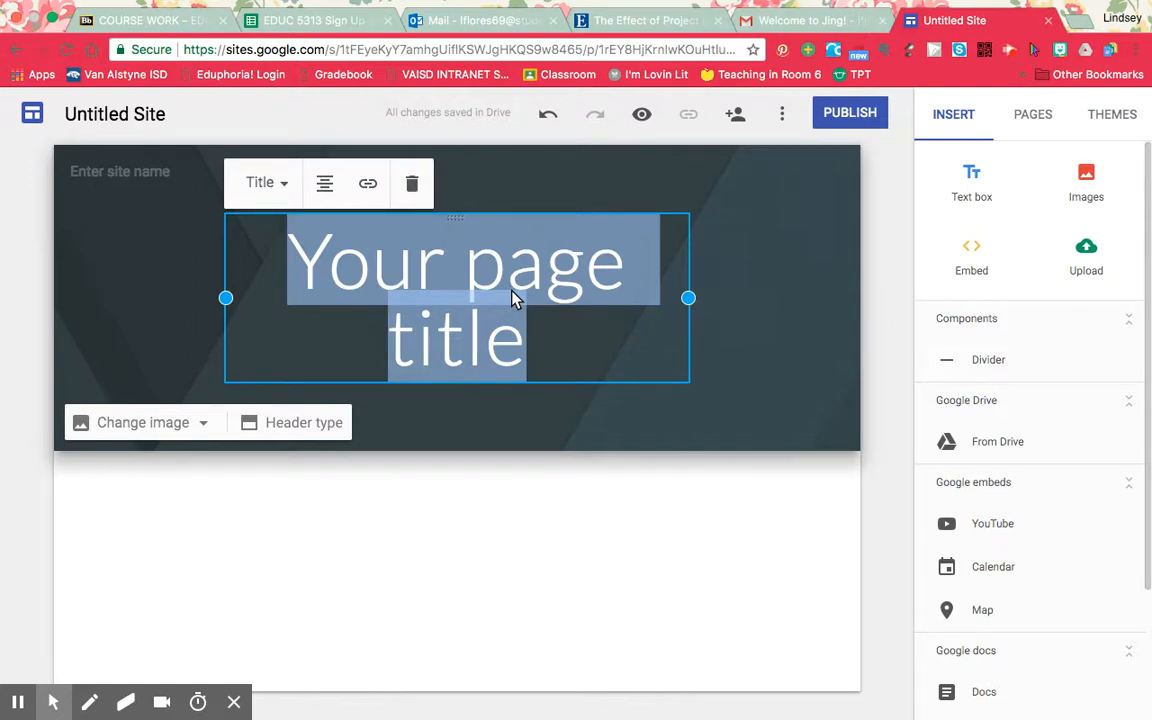
{"action": "type", "text": "Student "}
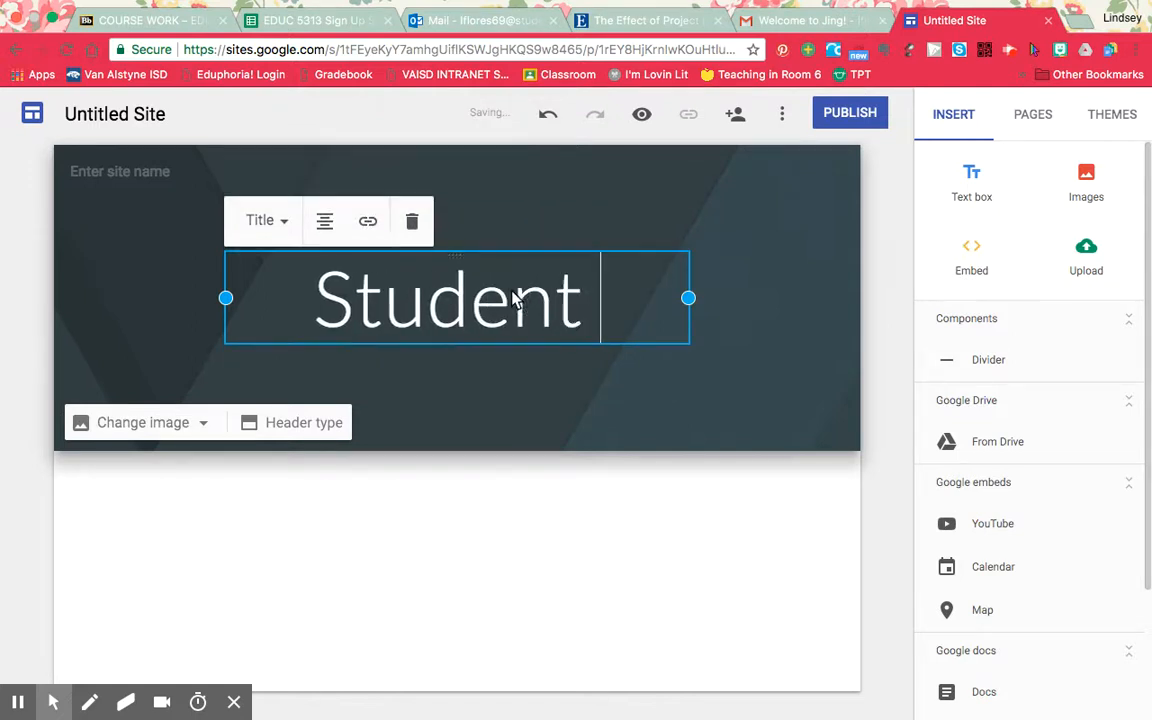
{"action": "type", "text": "Name"}
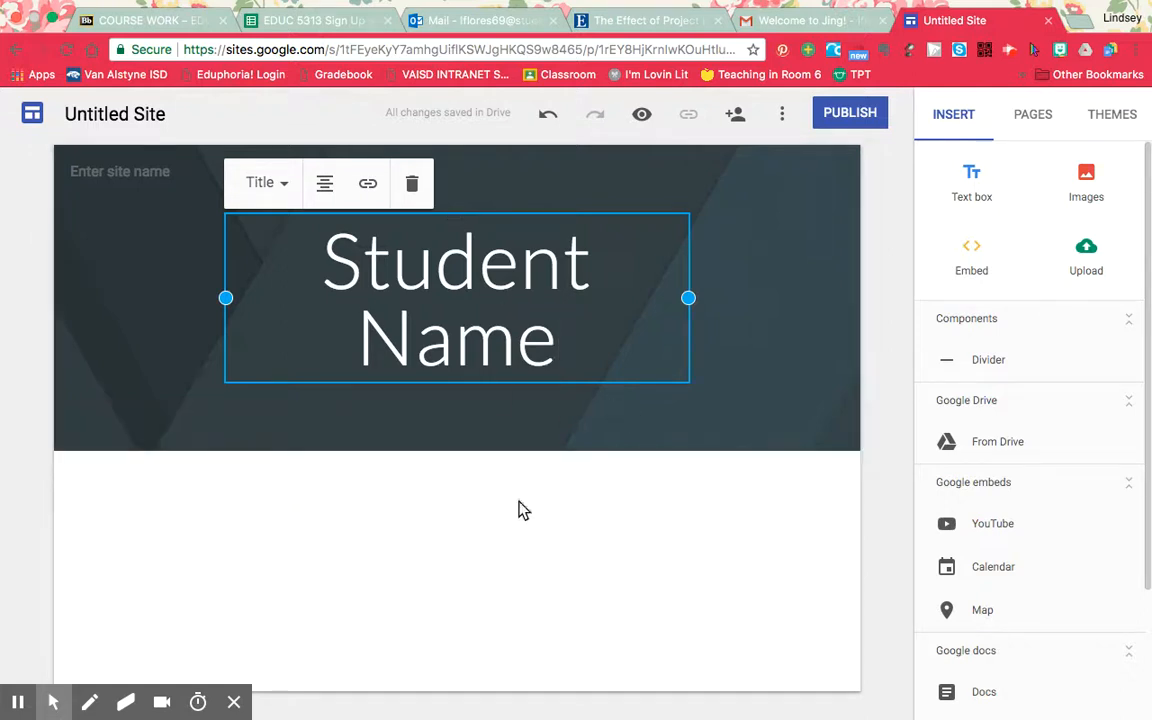
Try the Large banner and Title only header types and return the header to Banner.
{"action": "mouse_move", "coordinate": [387, 386]}
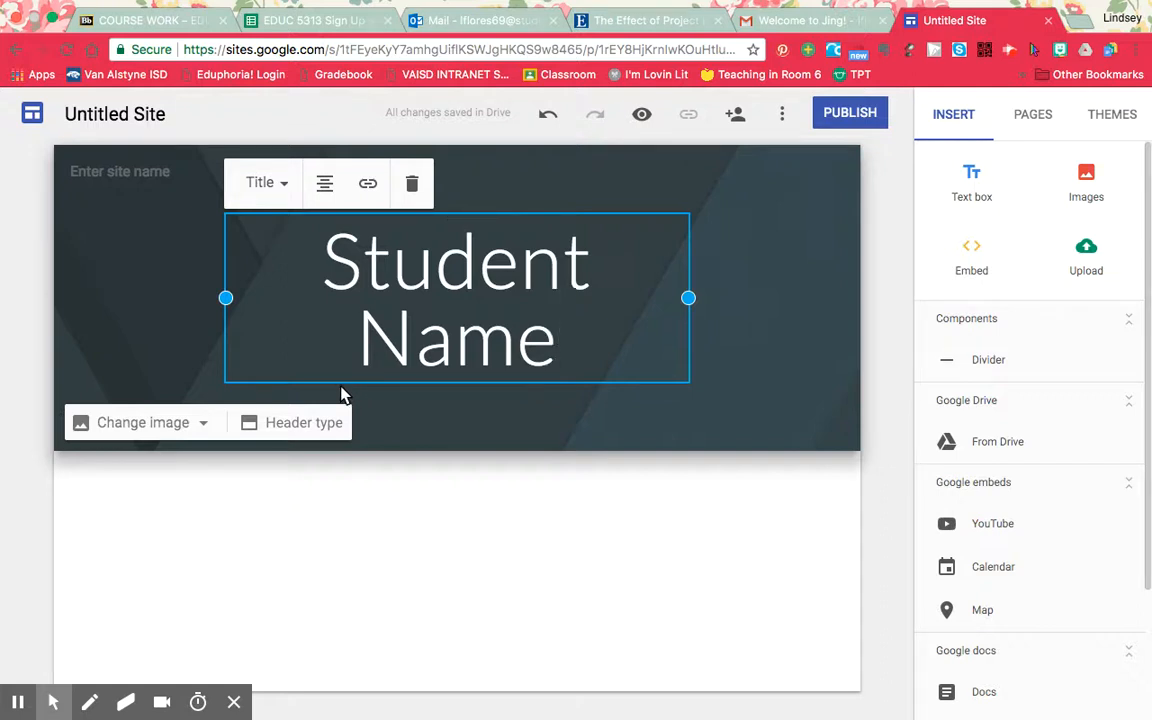
{"action": "left_click", "coordinate": [324, 425]}
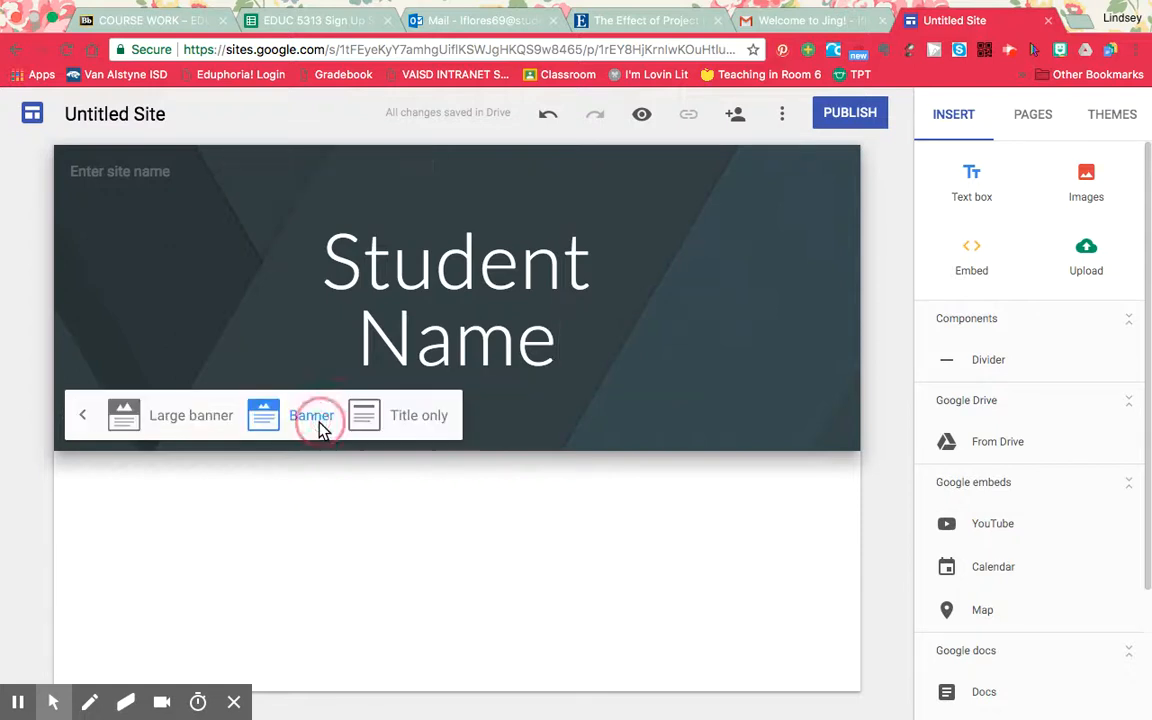
{"action": "left_click", "coordinate": [194, 428]}
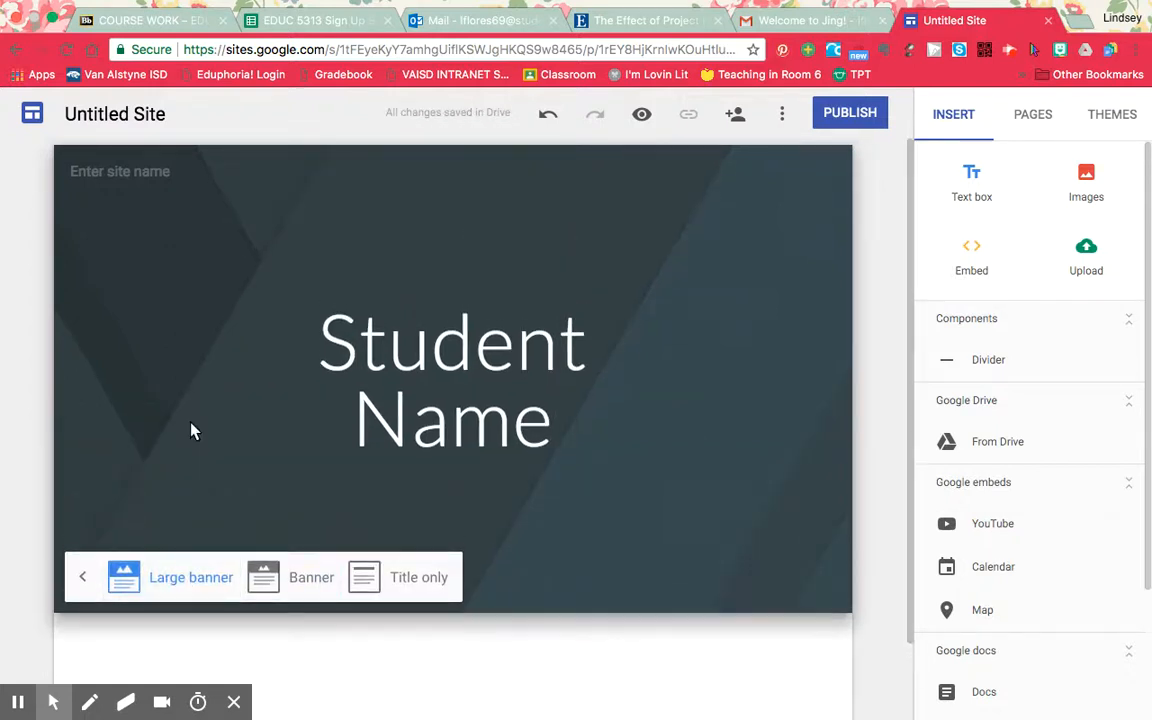
{"action": "left_click", "coordinate": [300, 578]}
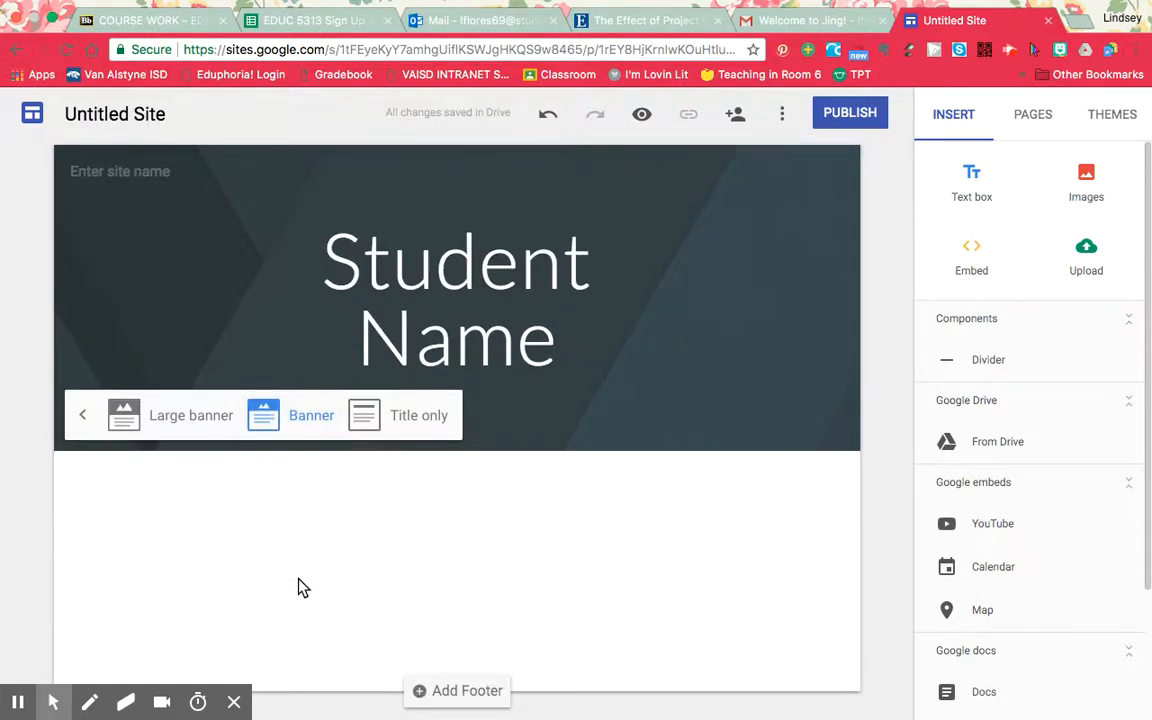
{"action": "left_click", "coordinate": [415, 415]}
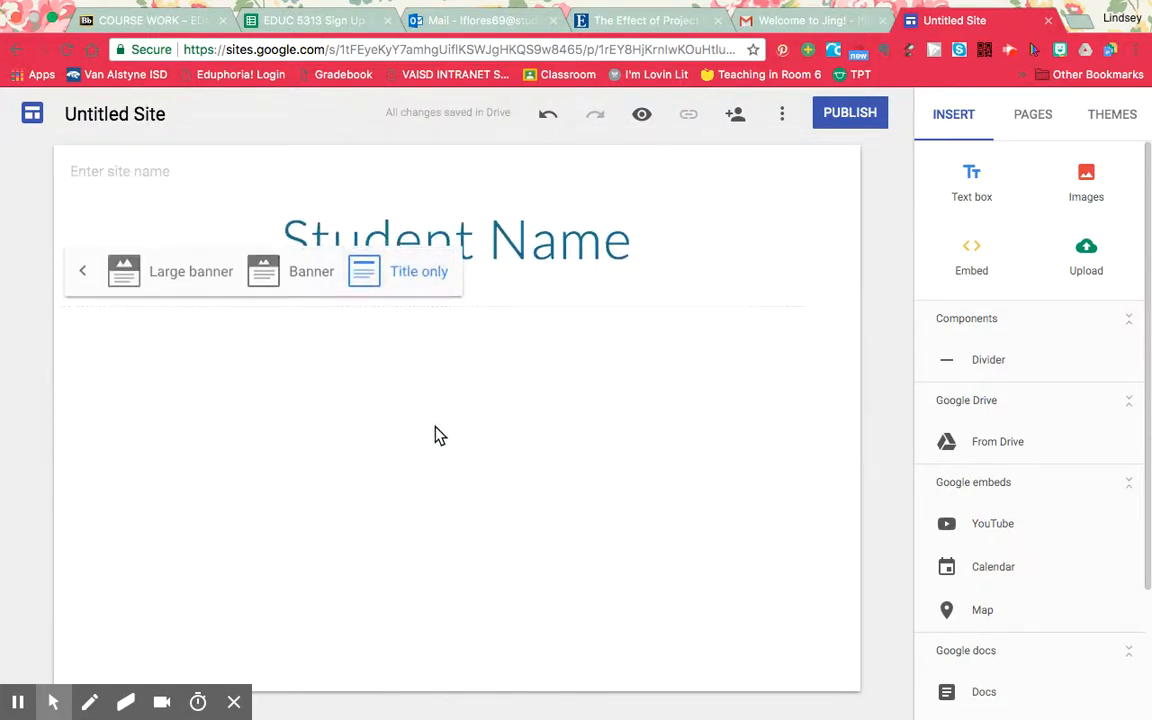
{"action": "left_click", "coordinate": [301, 278]}
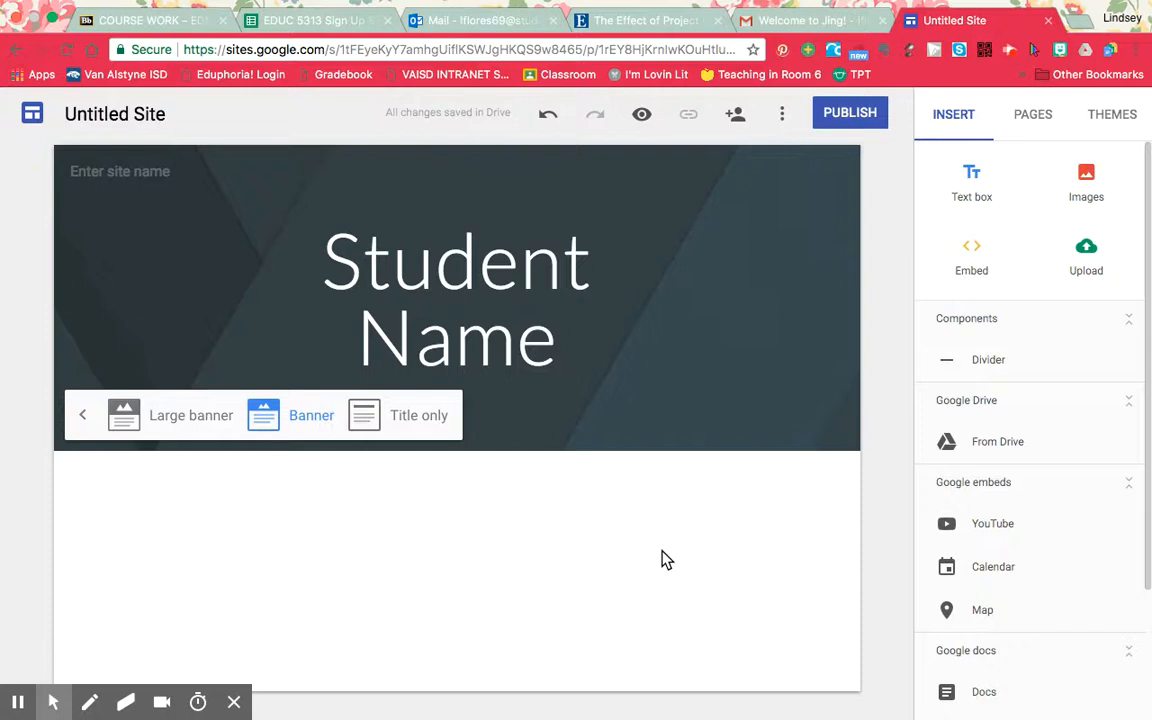
Add a text box below the header with a sentence inviting students to write anything they want their teacher to know about them.
{"action": "left_click", "coordinate": [975, 203]}
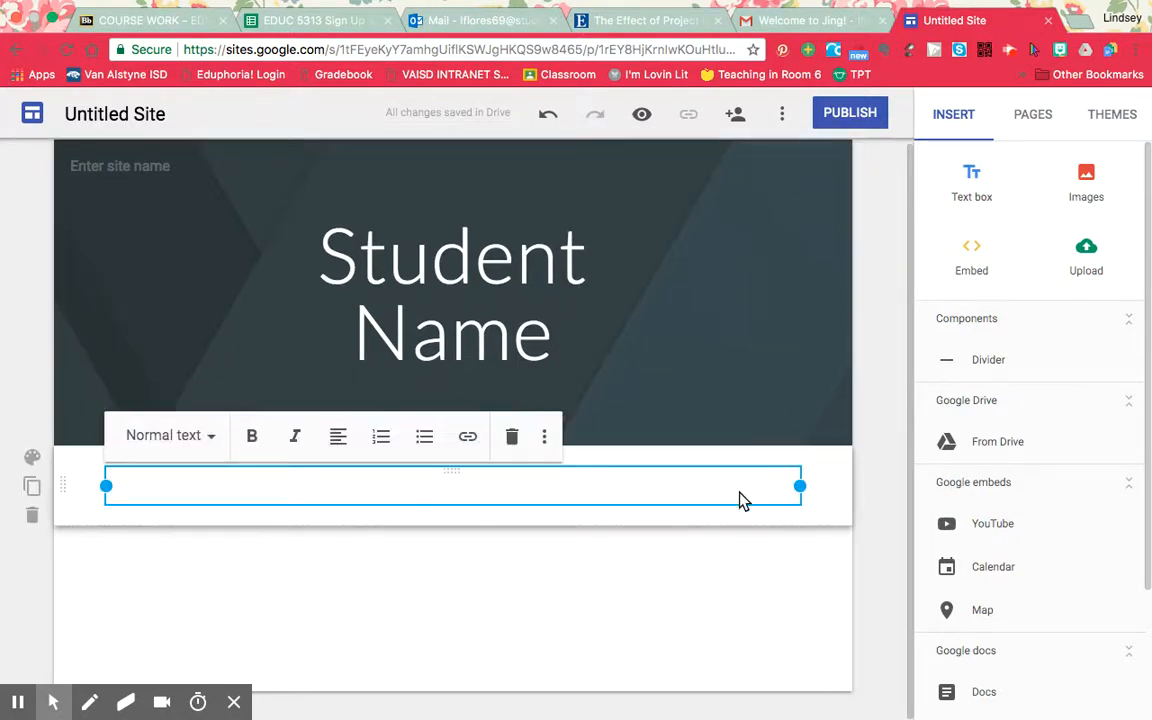
{"action": "type", "text": "Type"}
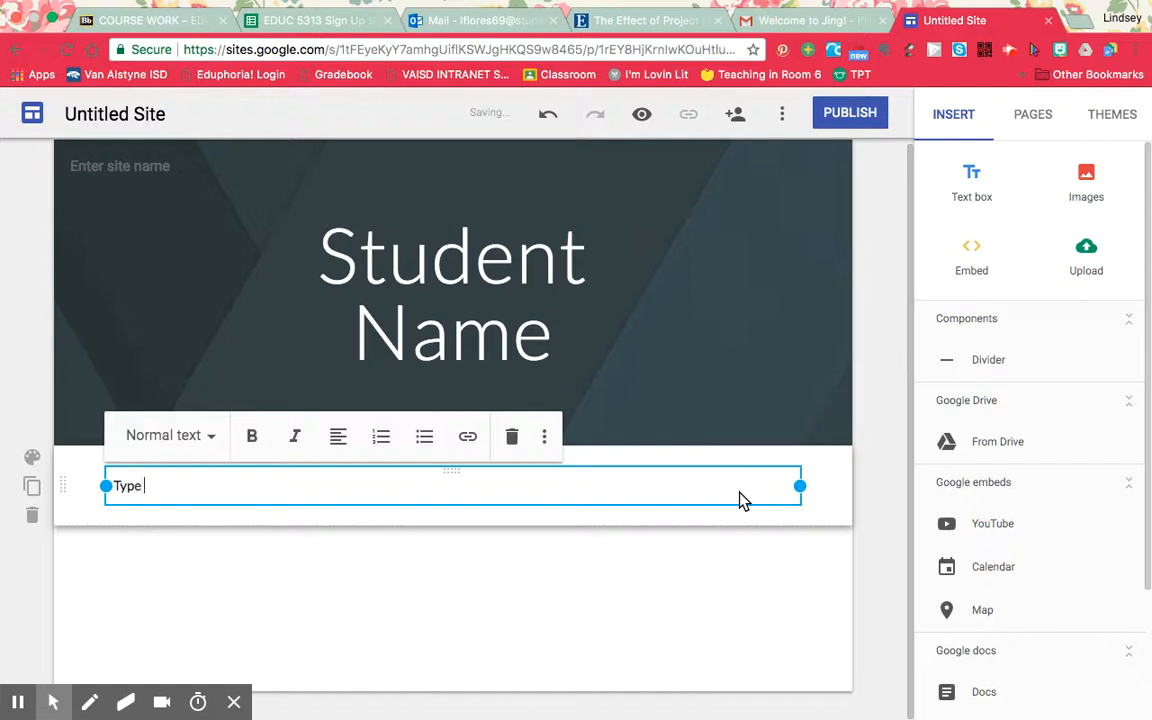
{"action": "type", "text": " anything you want MRs."}
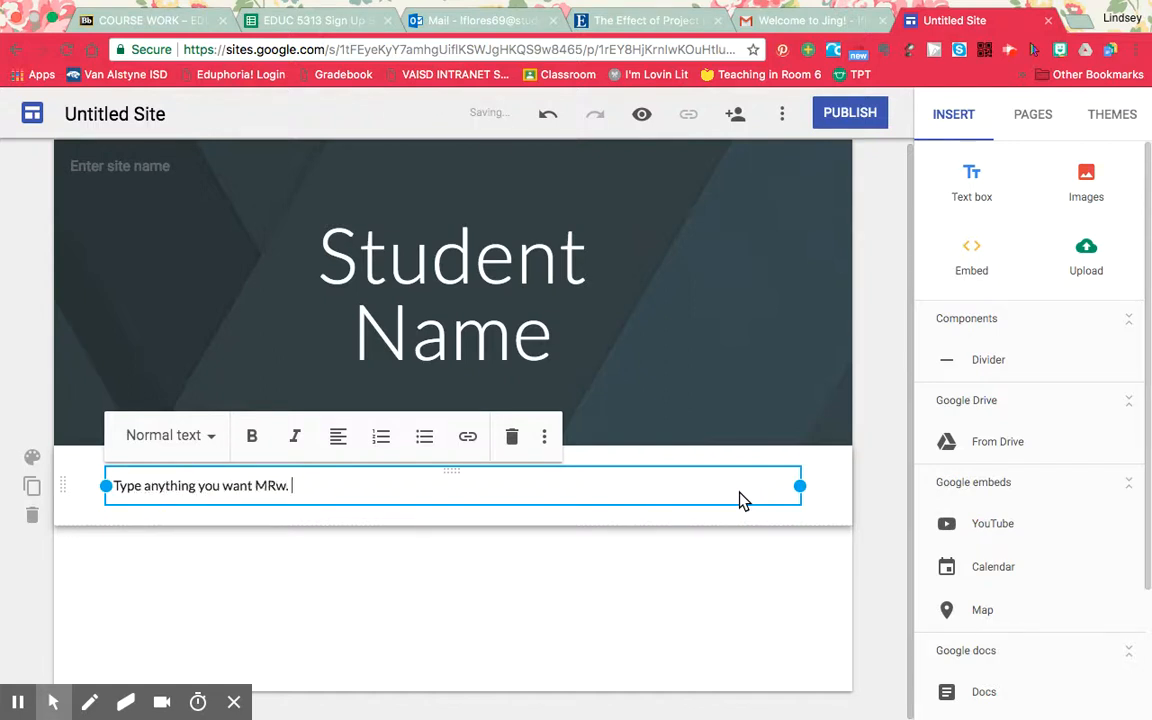
{"action": "key", "text": "BackSpace"}
{"action": "key", "text": "BackSpace"}
{"action": "key", "text": "BackSpace"}
{"action": "key", "text": "BackSpace"}
{"action": "type", "text": "rs. Flores to know about y"}
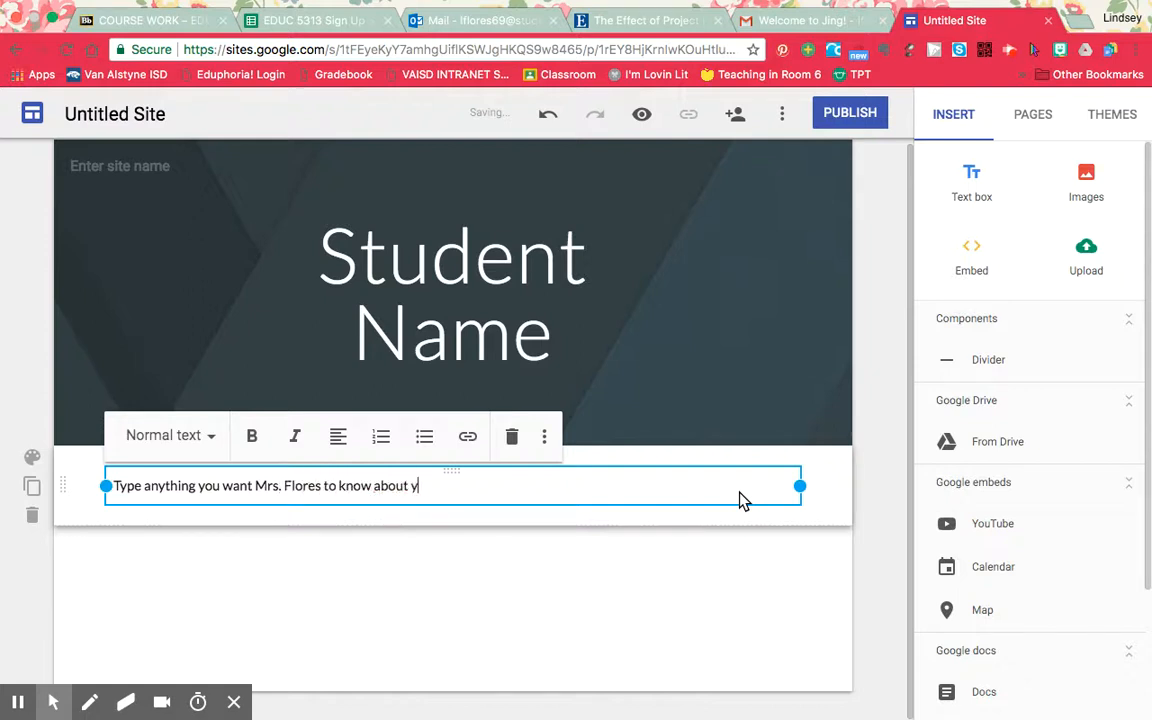
{"action": "type", "text": "ou. This can include hobbie"}
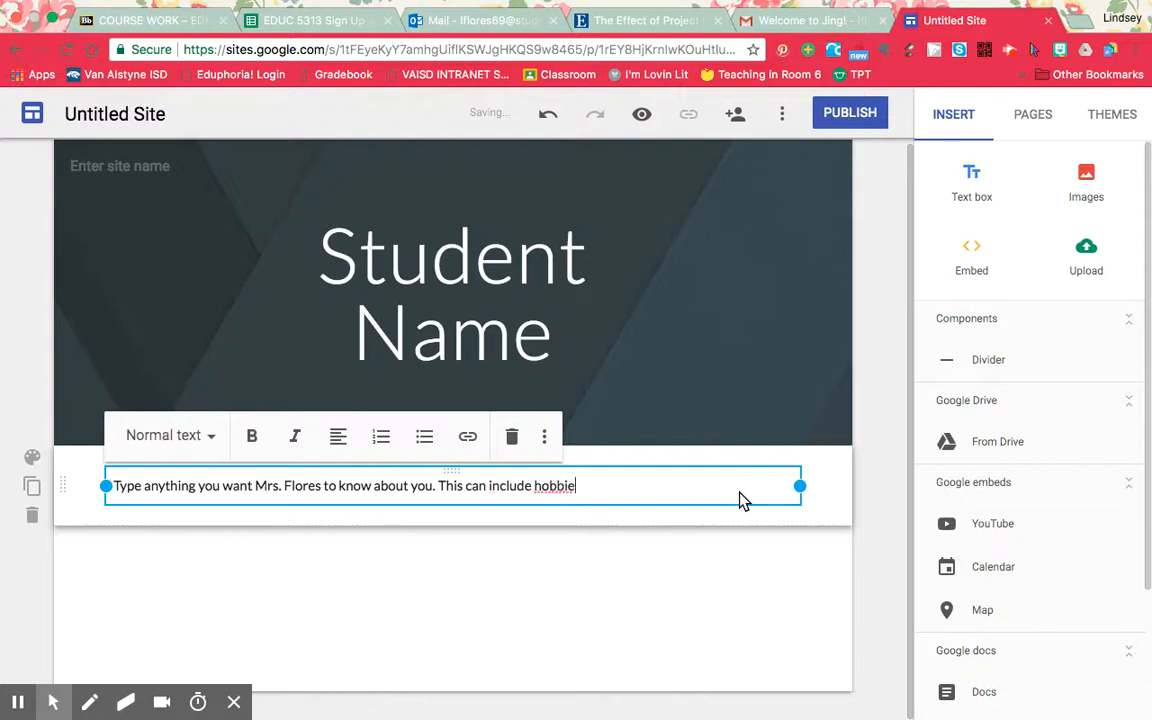
{"action": "type", "text": "s, interests, "}
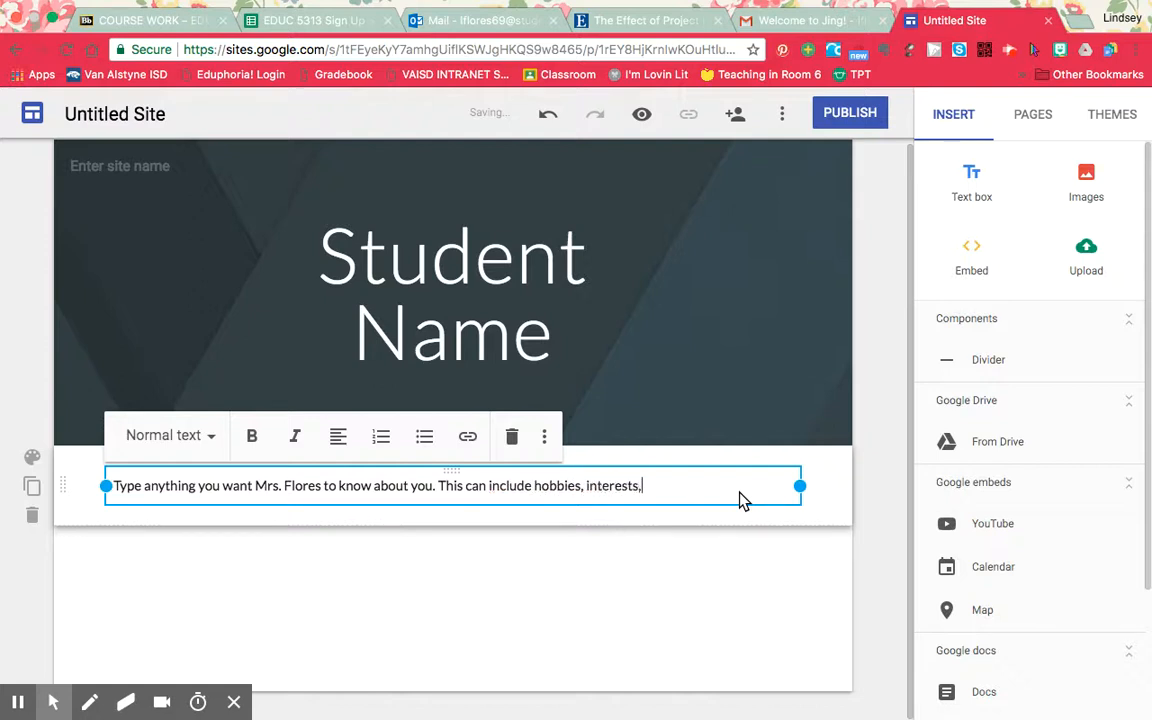
{"action": "type", "text": "or things you would like to learn th"}
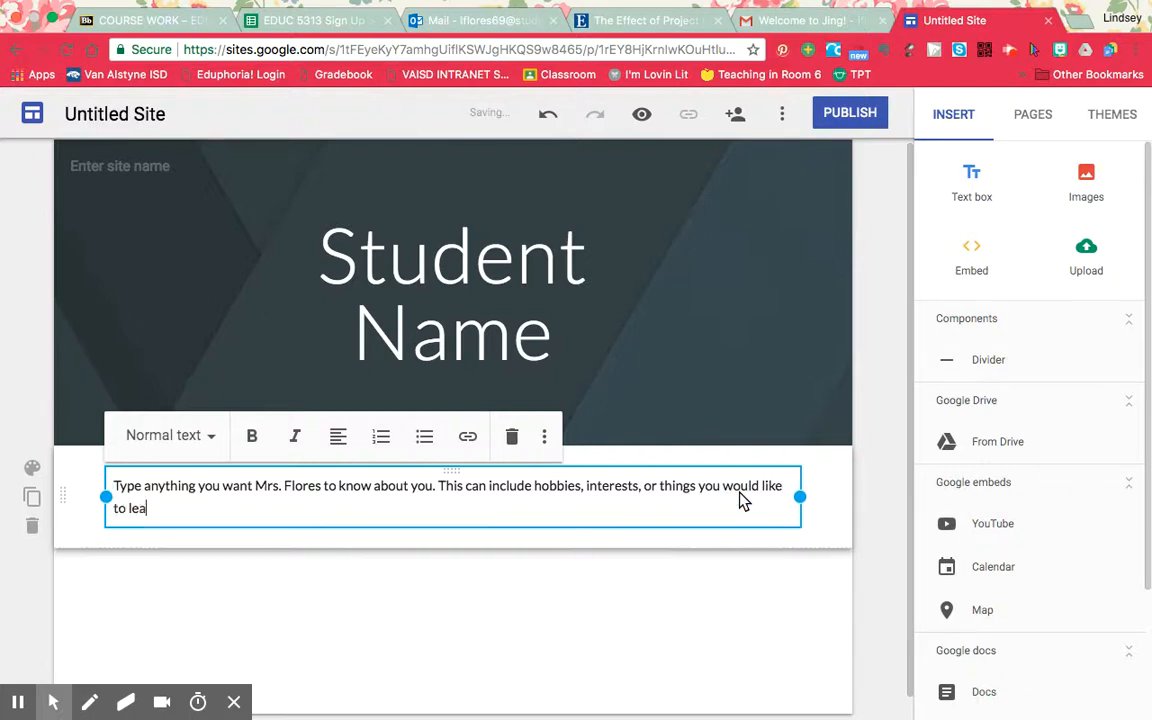
Add the sentence "This can include hobbies, interests, or things you would like to learn this year in reading class." to the text box.
{"action": "key", "text": "BackSpace"}
{"action": "key", "text": "BackSpace"}
{"action": "type", "text": "this year in reading class."}
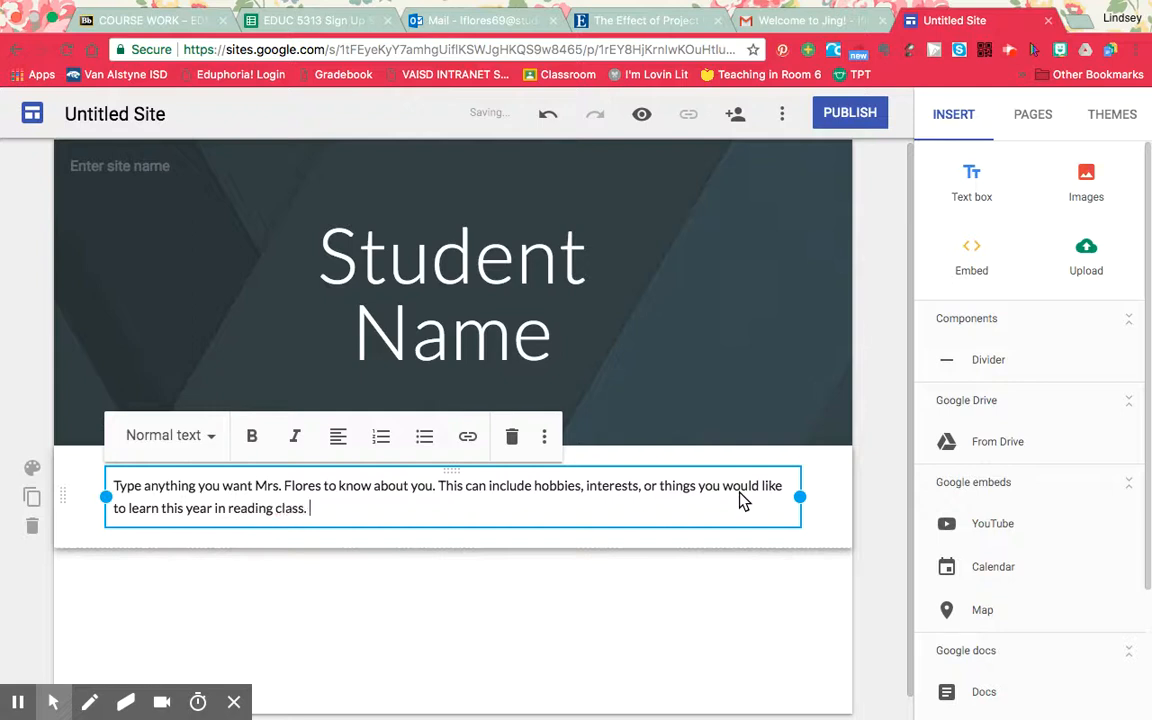
{"action": "type", "text": " A"}
Finish the paragraph with the sentence "Below, please add a photo of yourself." and leave the text box.
{"action": "key", "text": "BackSpace"}
{"action": "type", "text": "e"}
{"action": "key", "text": "BackSpace"}
{"action": "type", "text": "Below"}
{"action": "key", "text": "BackSpace"}
{"action": "type", "text": ","}
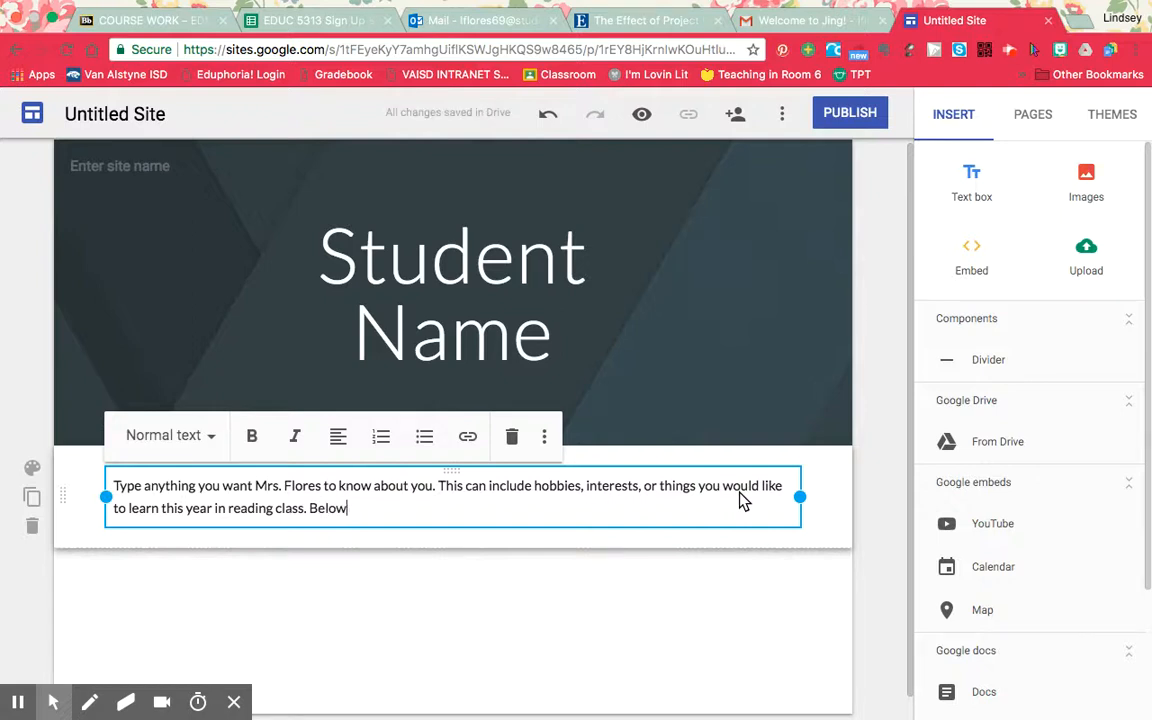
{"action": "type", "text": " please a p"}
{"action": "key", "text": "BackSpace"}
{"action": "key", "text": "BackSpace"}
{"action": "type", "text": "dd a ph"}
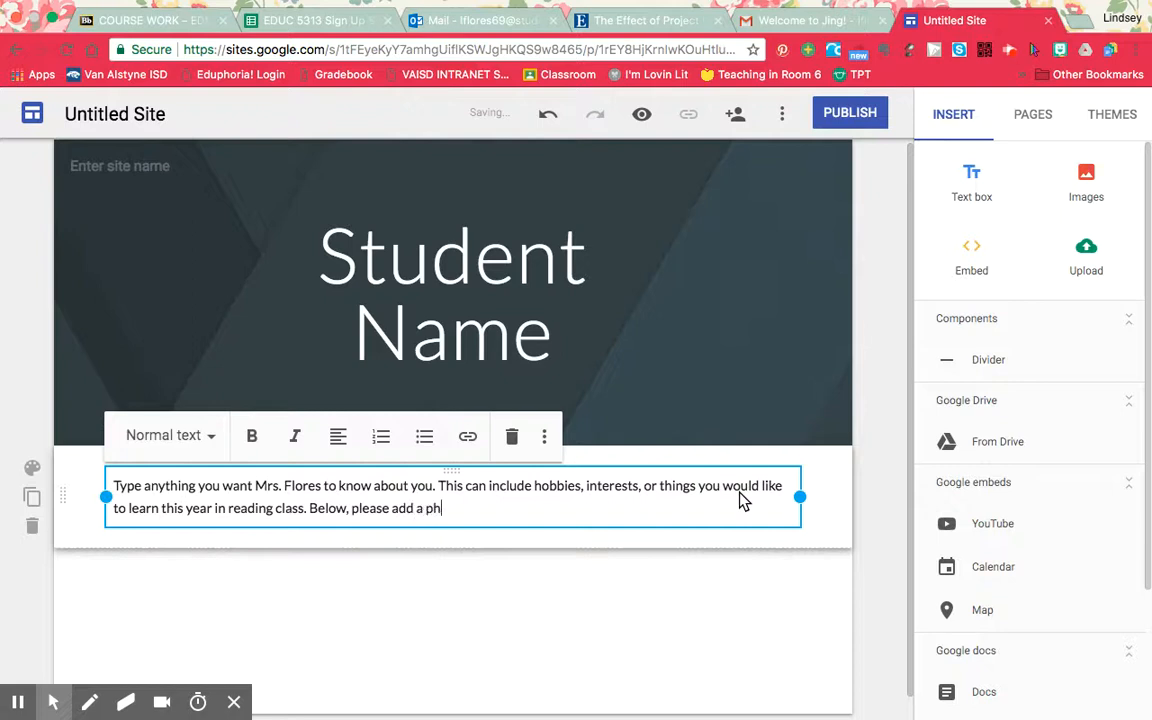
{"action": "type", "text": "oto of yourse"}
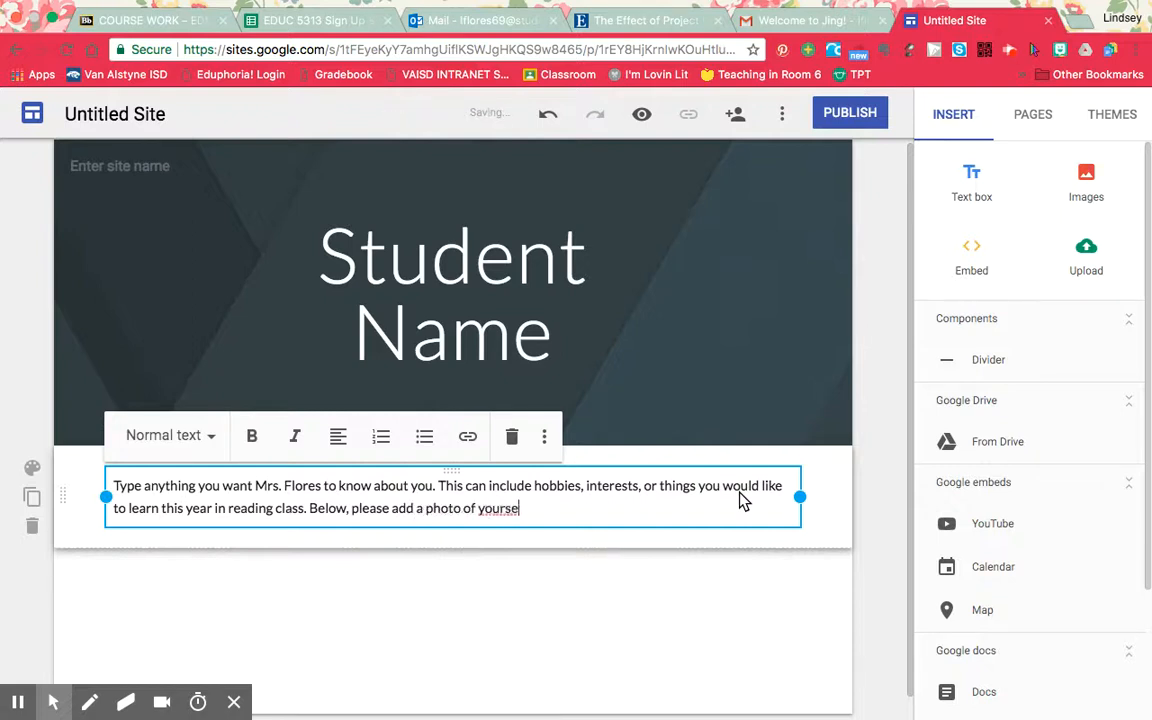
{"action": "type", "text": "lf."}
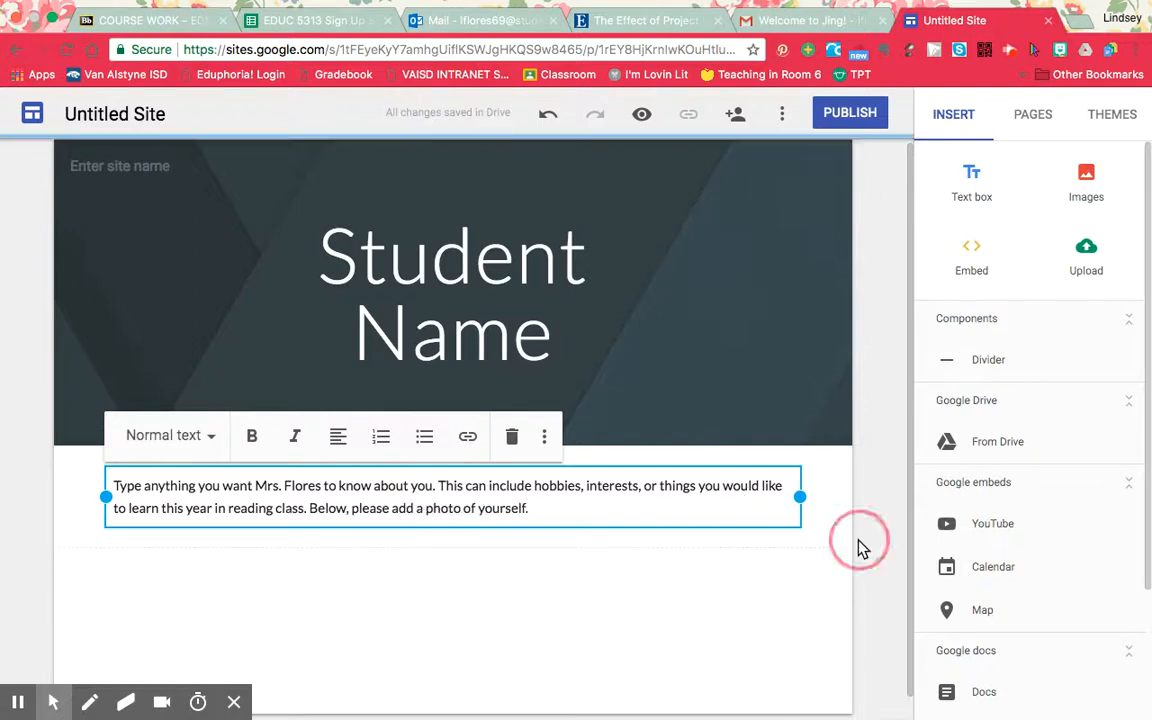
{"action": "left_click", "coordinate": [855, 570]}
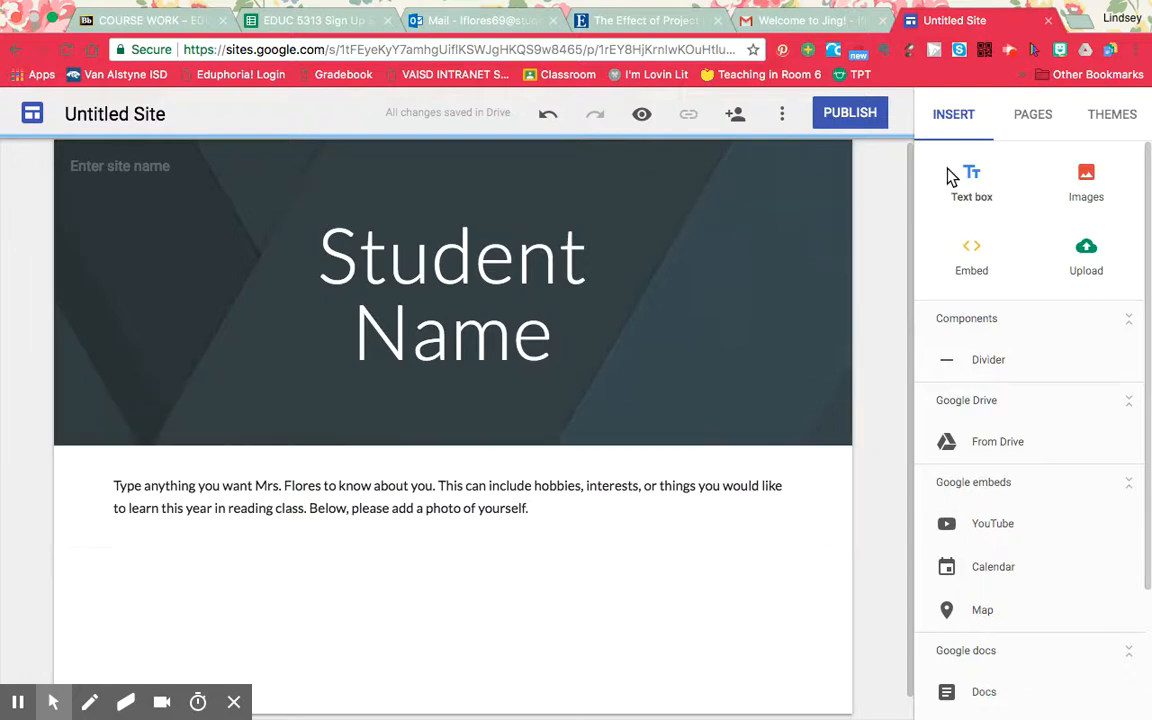
Insert the first FullSizeRender.jpg portrait from My Drive in Google Drive onto the page.
{"action": "left_click", "coordinate": [1085, 183]}
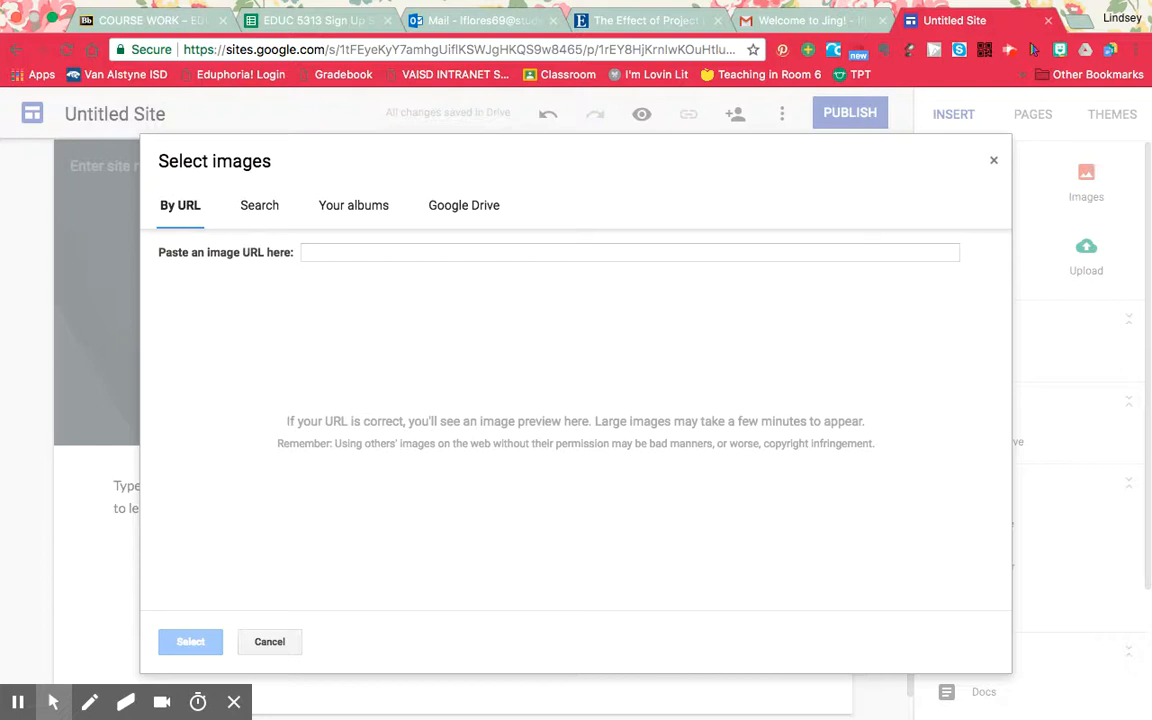
{"action": "left_click", "coordinate": [466, 212]}
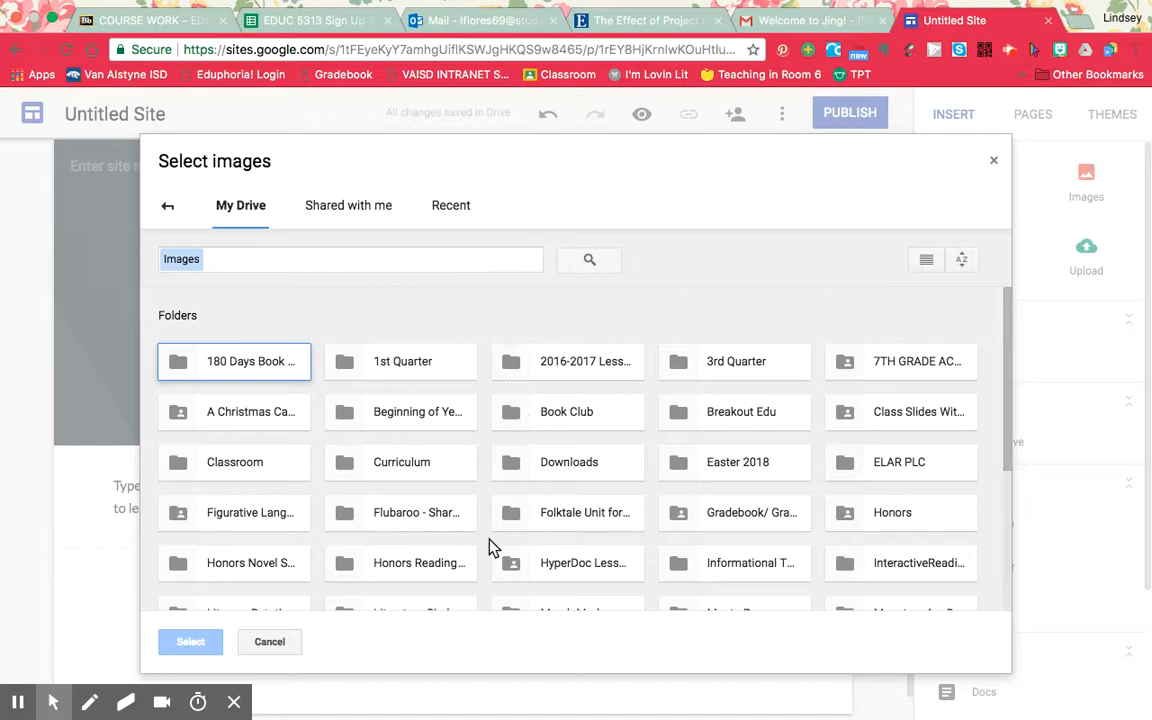
{"action": "scroll", "coordinate": [493, 547], "scroll_direction": "down", "scroll_amount": 5}
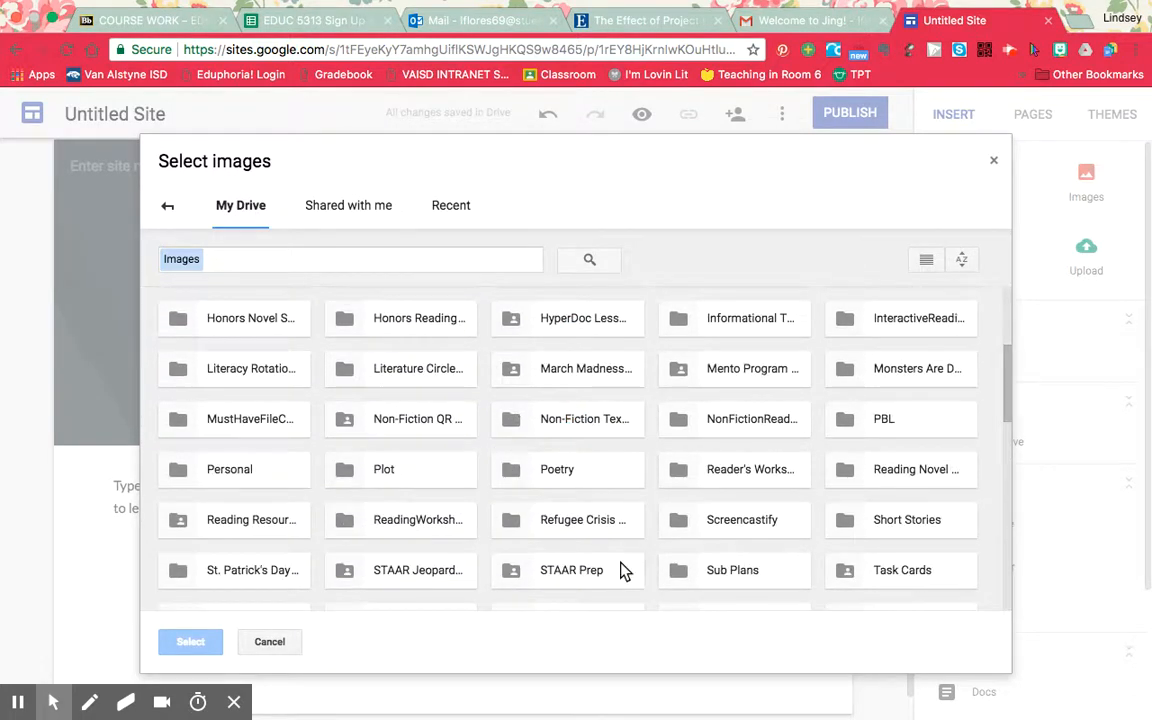
{"action": "scroll", "coordinate": [621, 570], "scroll_direction": "down", "scroll_amount": 5}
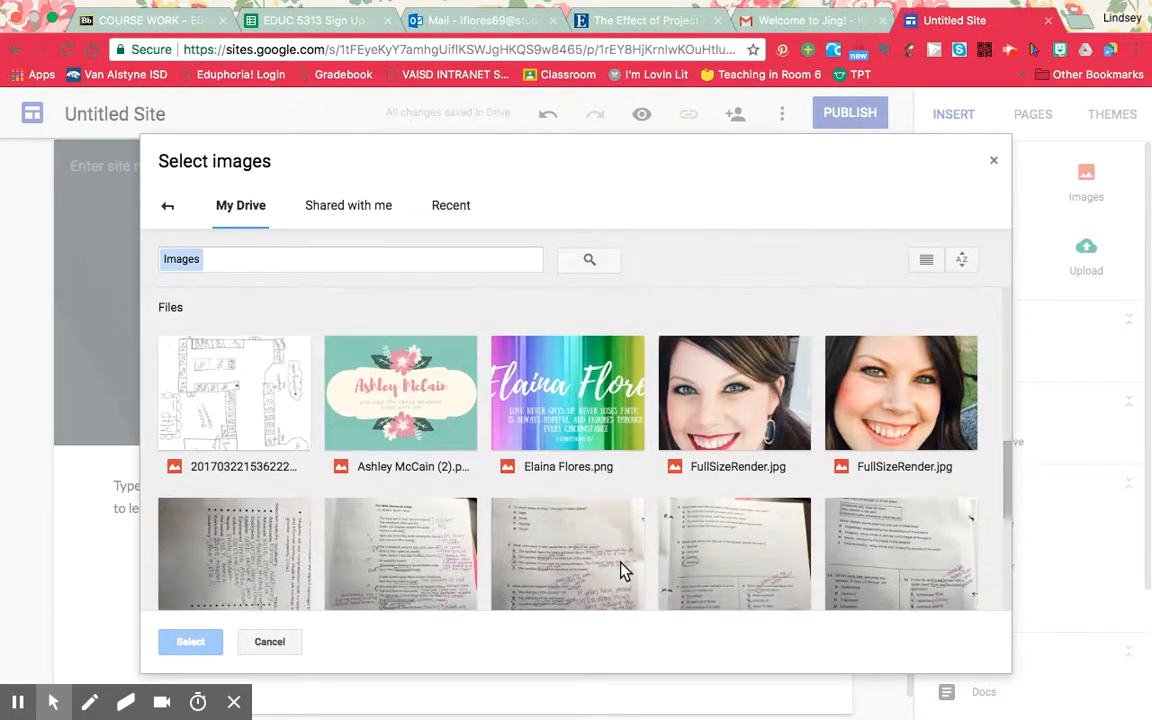
{"action": "left_click", "coordinate": [742, 420]}
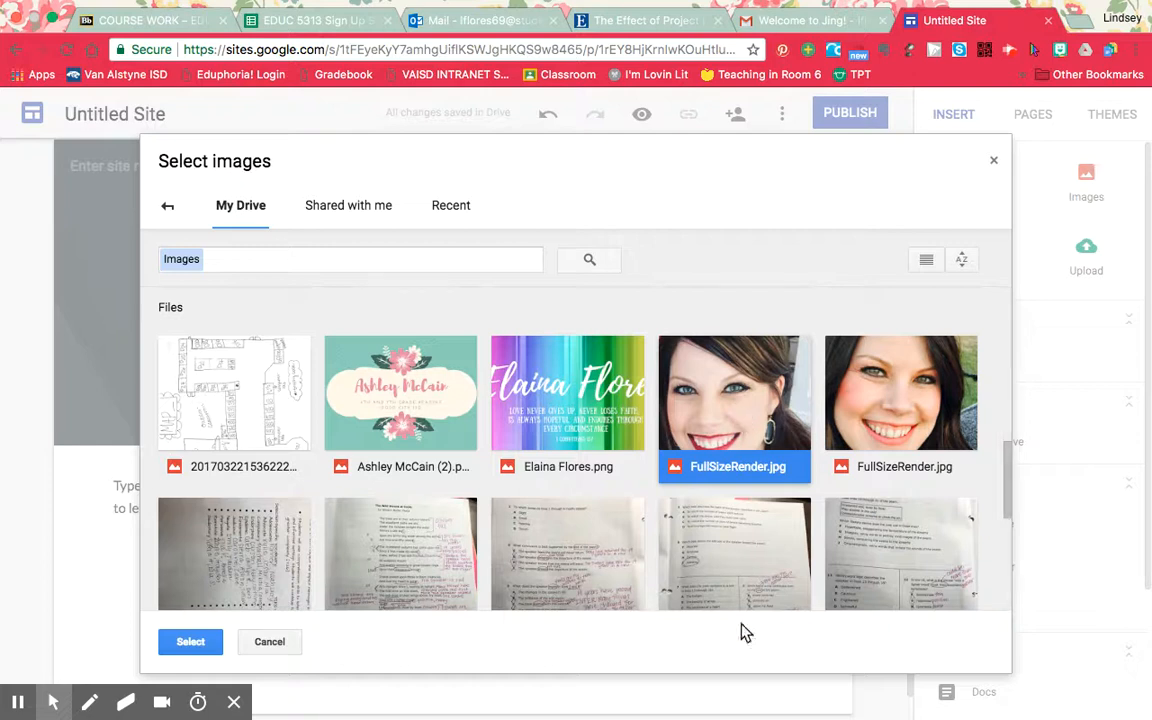
{"action": "left_click", "coordinate": [192, 641]}
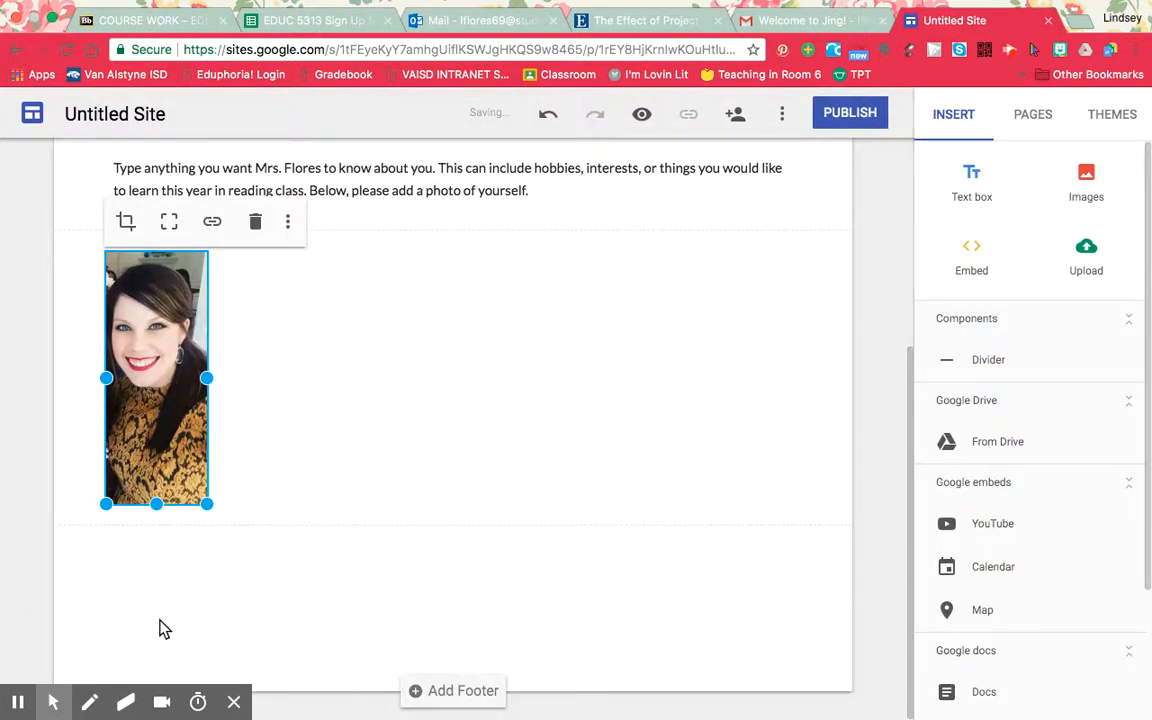
Centre the portrait photo horizontally on the page and move it above the text paragraph.
{"action": "left_click_drag", "start_coordinate": [158, 378], "coordinate": [468, 314]}
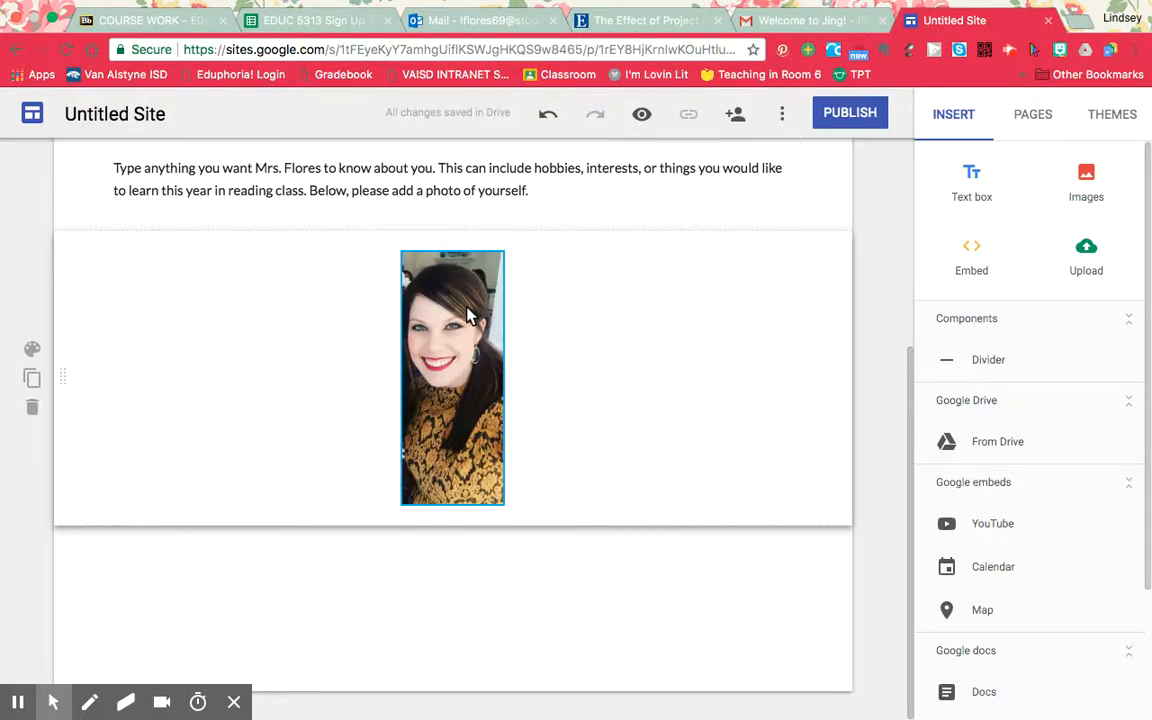
{"action": "left_click", "coordinate": [483, 455]}
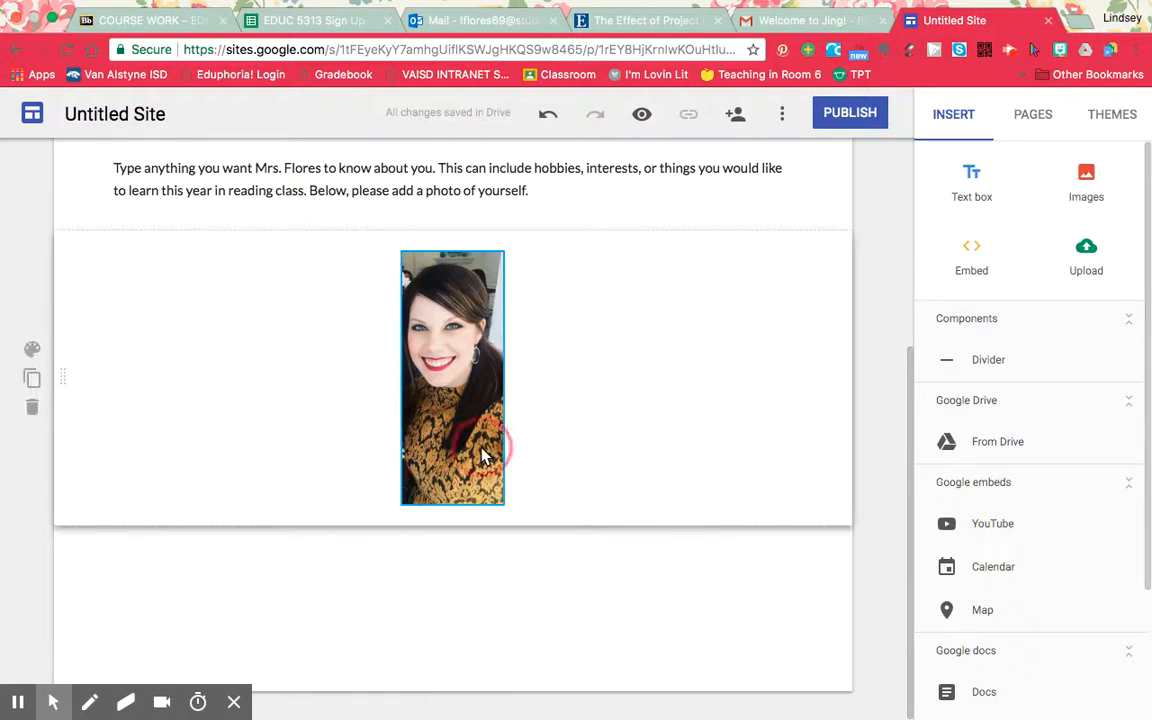
{"action": "left_click_drag", "start_coordinate": [483, 455], "coordinate": [455, 465]}
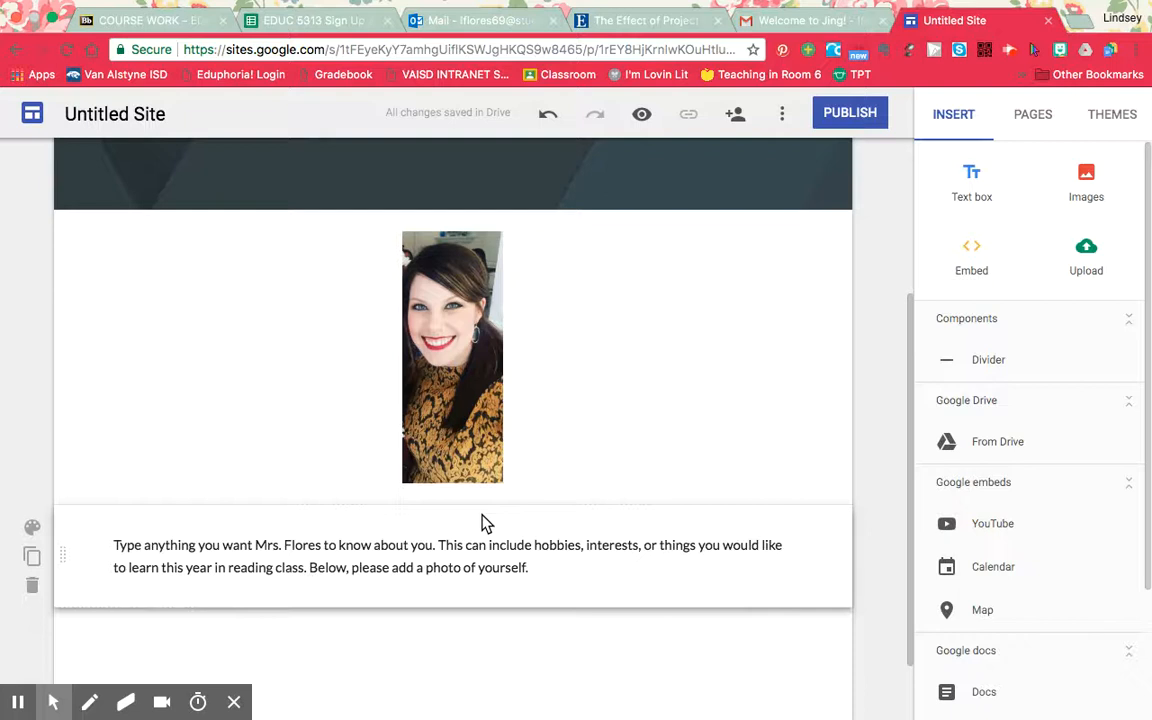
Try to move the photo back below the text paragraph, and undo that move.
{"action": "left_click_drag", "start_coordinate": [463, 291], "coordinate": [450, 519]}
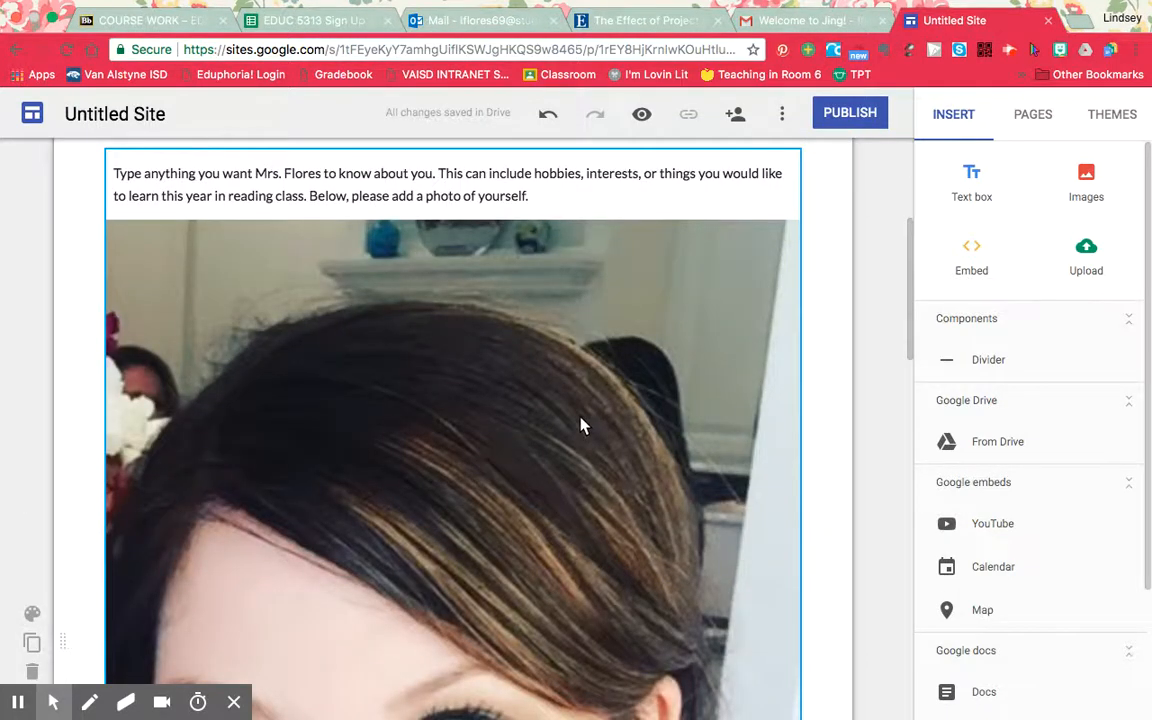
{"action": "scroll", "coordinate": [583, 425], "scroll_direction": "down", "scroll_amount": 5}
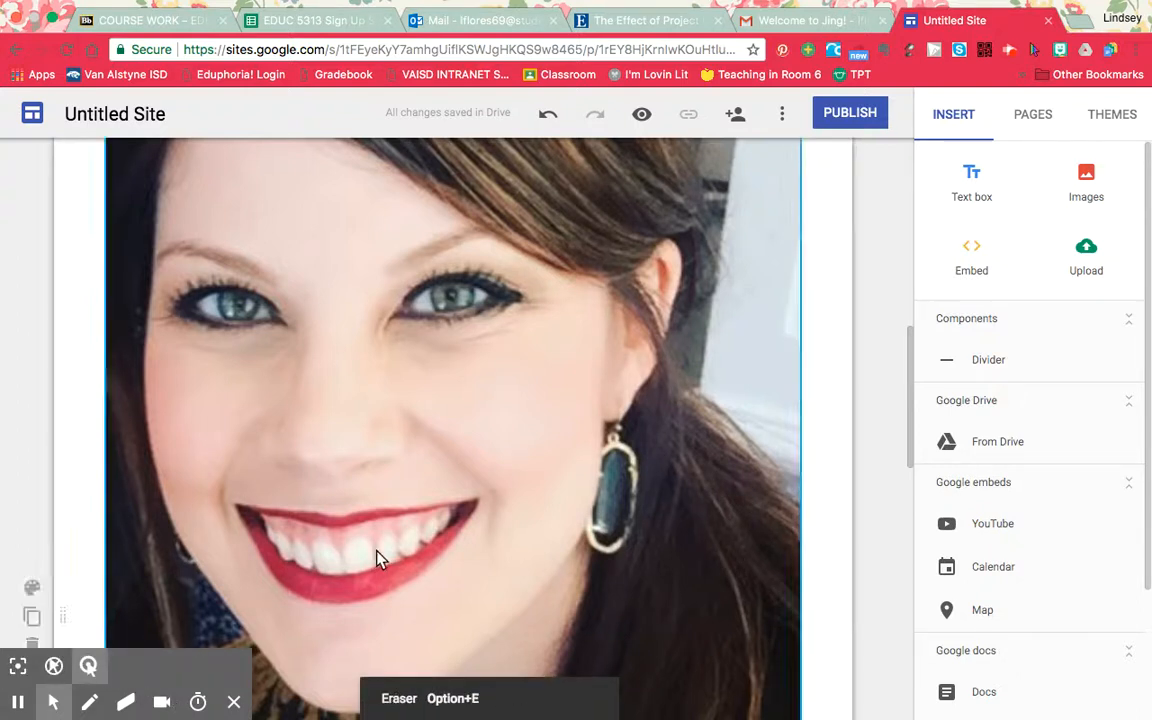
{"action": "left_click", "coordinate": [547, 117]}
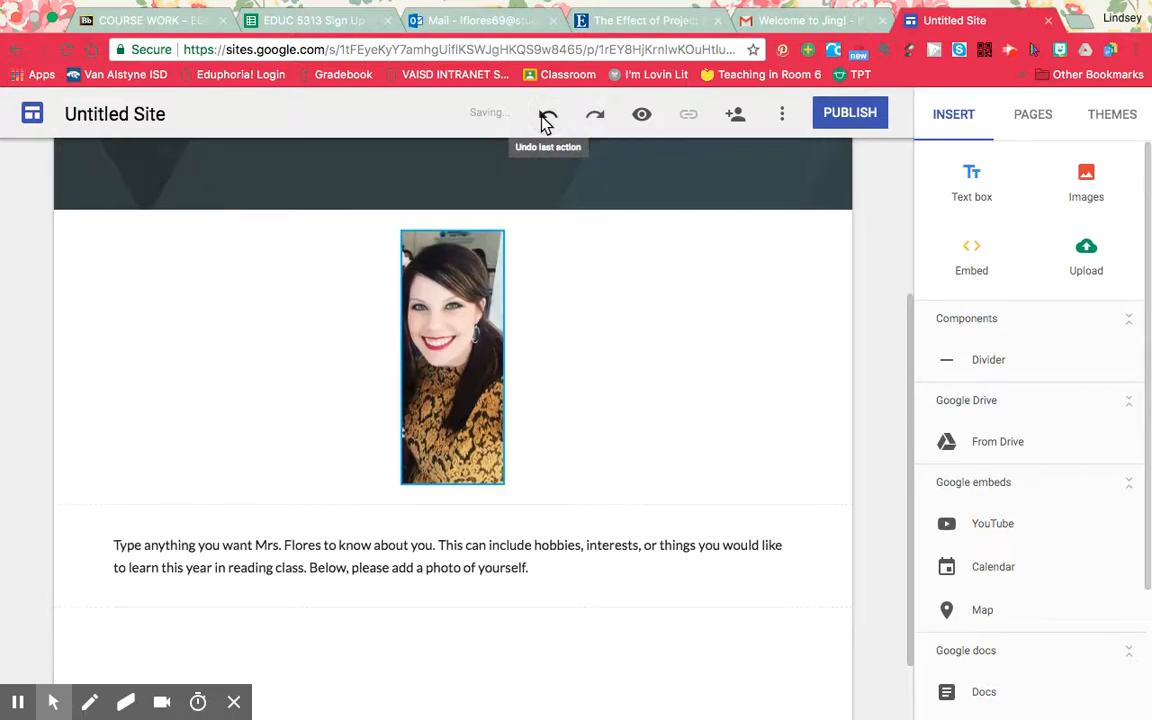
Move the portrait photo below the text paragraph, keeping it centred on the page.
{"action": "left_click_drag", "start_coordinate": [476, 388], "coordinate": [442, 612]}
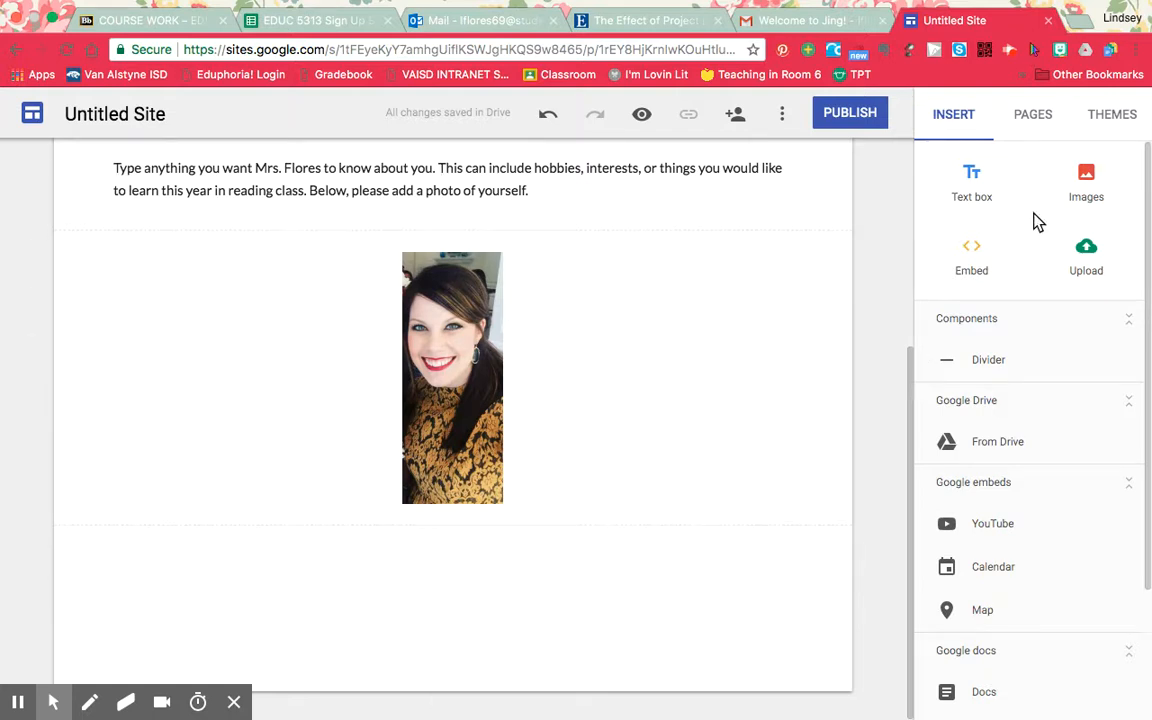
Insert the Book Suggestions form from the Website Uploads folder in My Drive, and close the Drive file browser.
{"action": "left_click", "coordinate": [1086, 247]}
{"action": "left_click", "coordinate": [996, 456]}
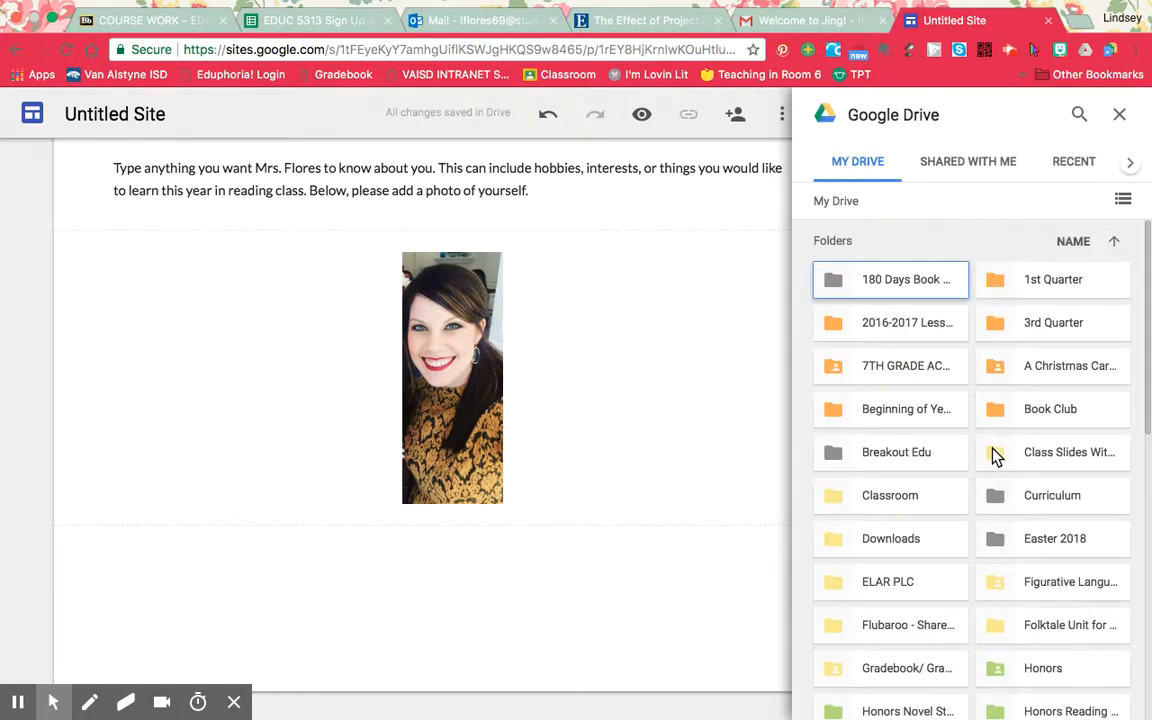
{"action": "scroll", "coordinate": [1036, 571], "scroll_direction": "down", "scroll_amount": 6}
{"action": "scroll", "coordinate": [1036, 571], "scroll_direction": "down", "scroll_amount": 5}
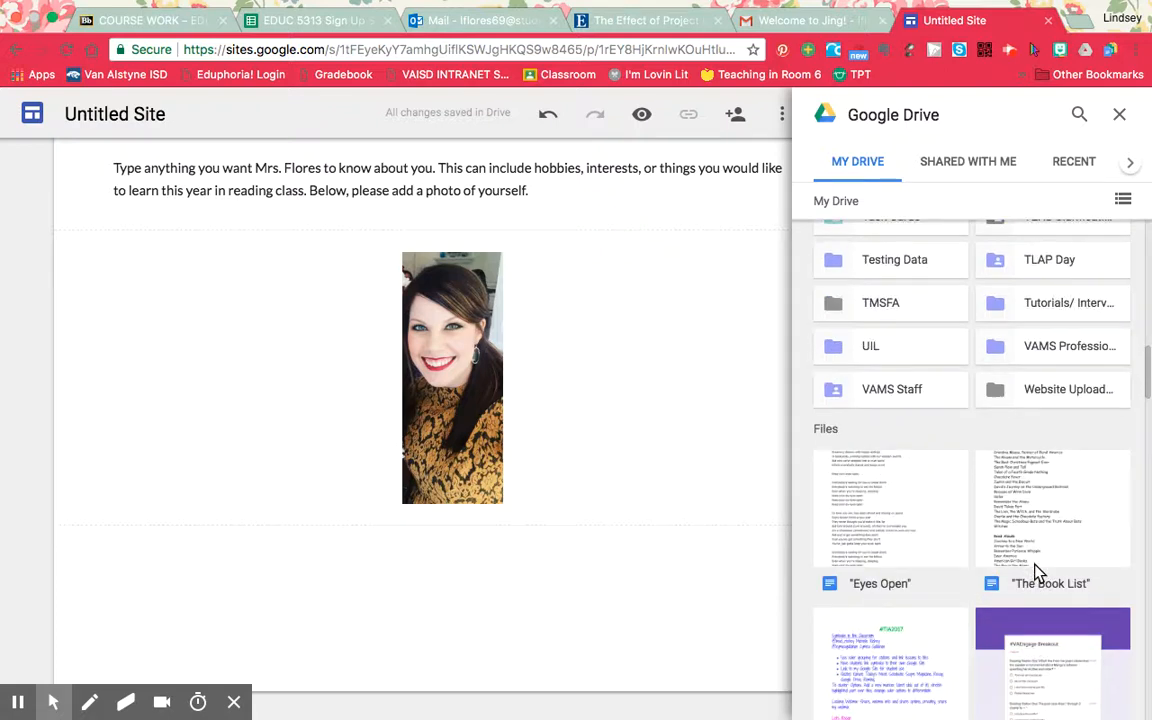
{"action": "left_click", "coordinate": [1060, 392]}
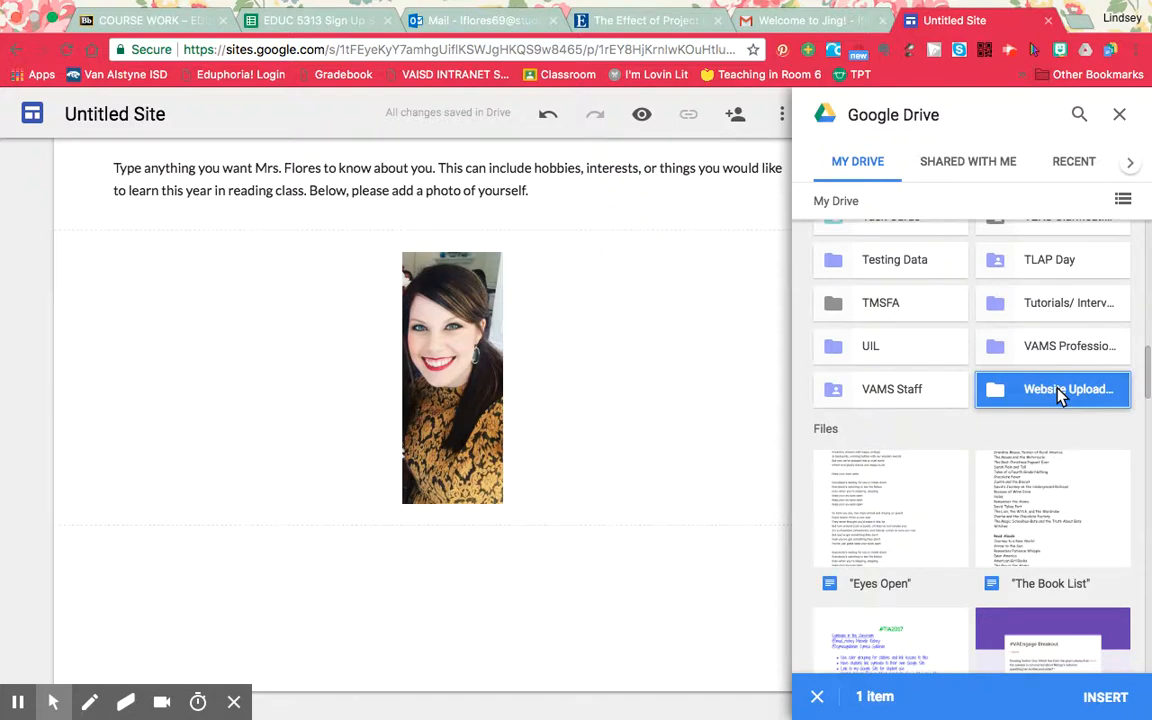
{"action": "double_click", "coordinate": [1060, 392]}
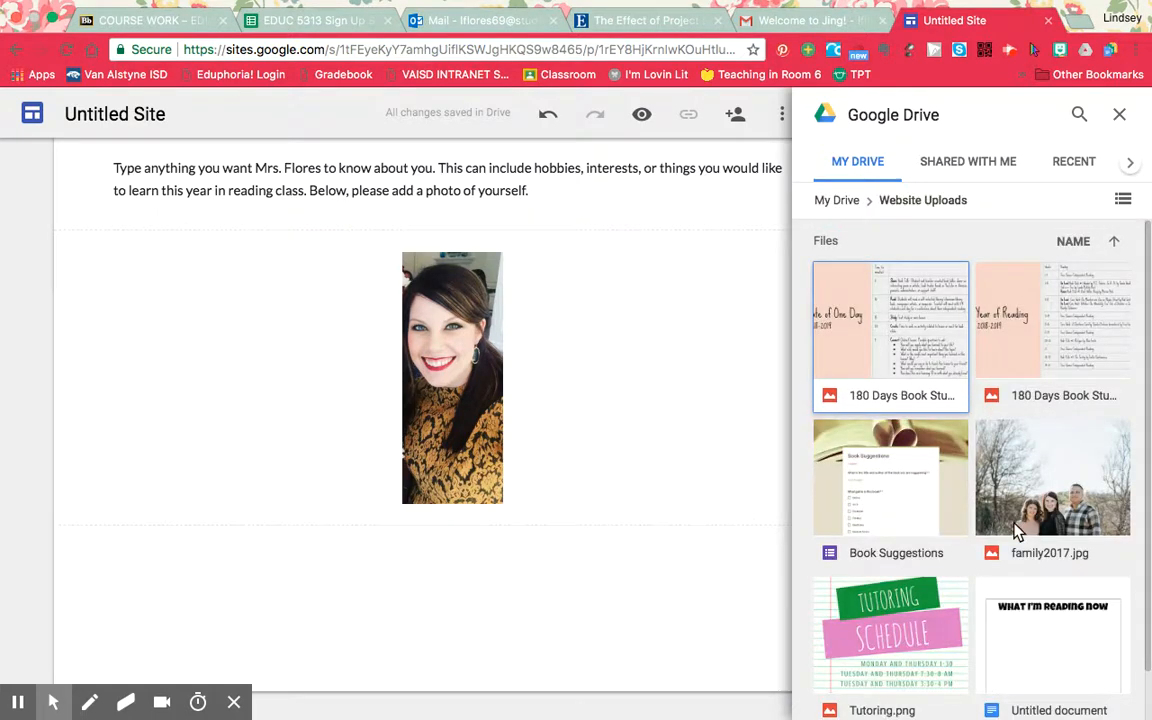
{"action": "left_click", "coordinate": [920, 483]}
{"action": "double_click", "coordinate": [920, 483]}
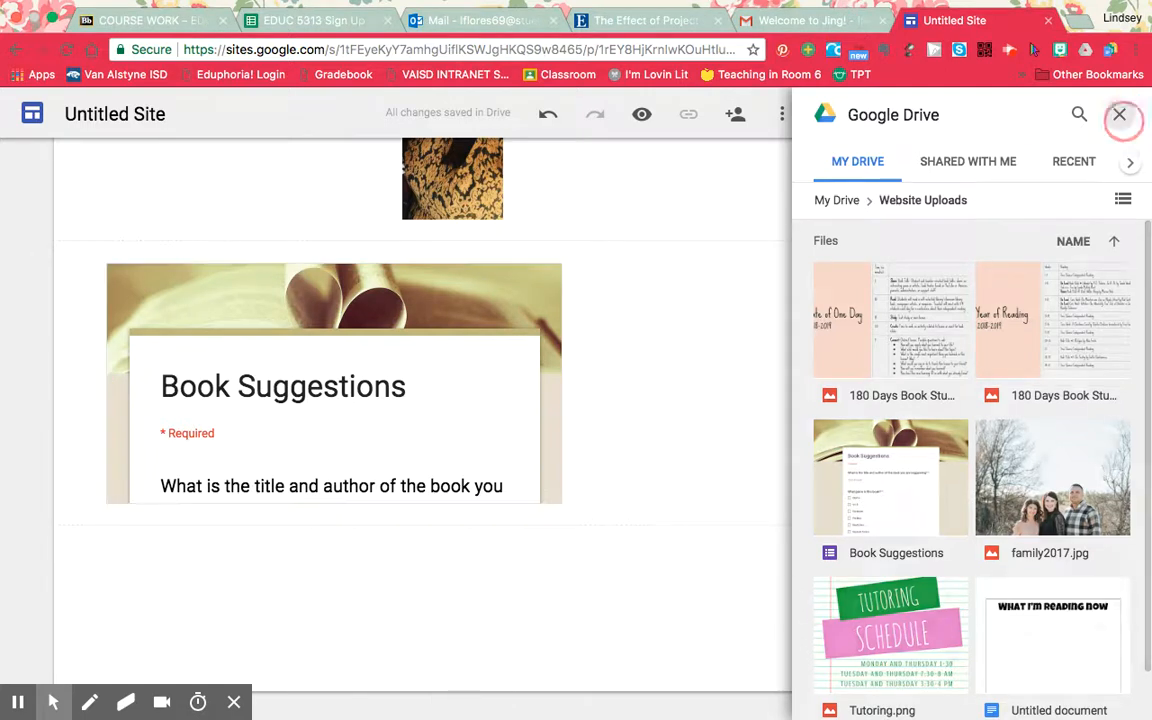
{"action": "left_click", "coordinate": [1119, 115]}
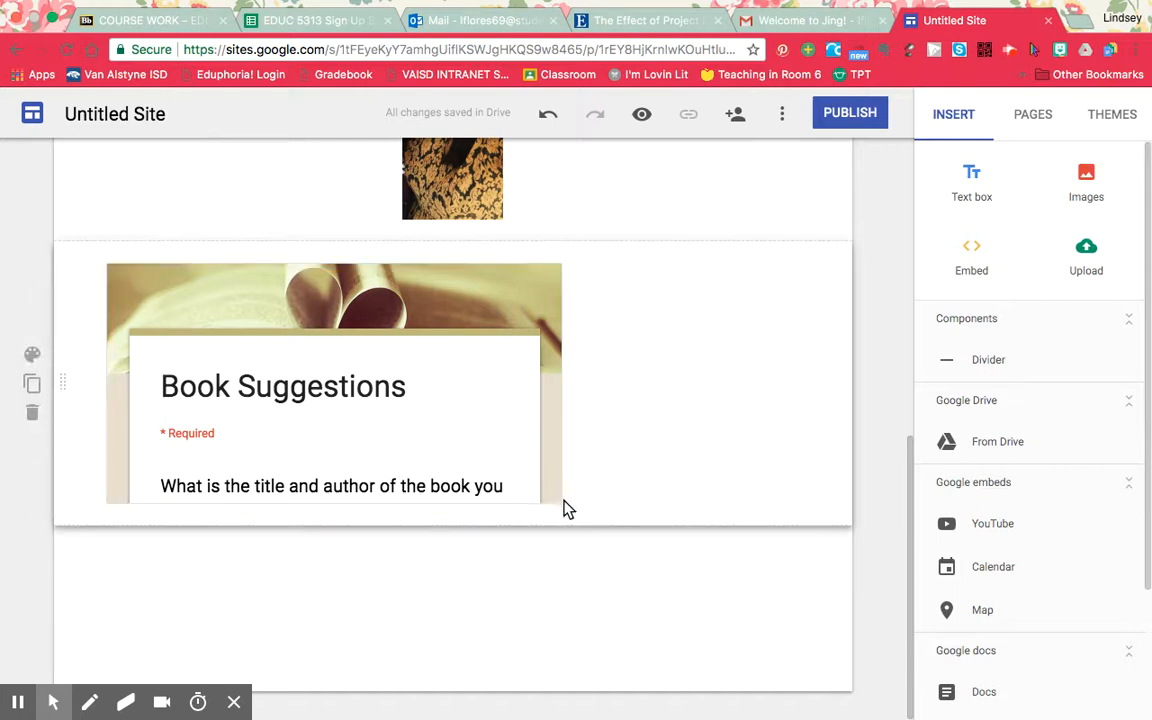
Centre the embedded Book Suggestions form horizontally within its section.
{"action": "left_click", "coordinate": [672, 540]}
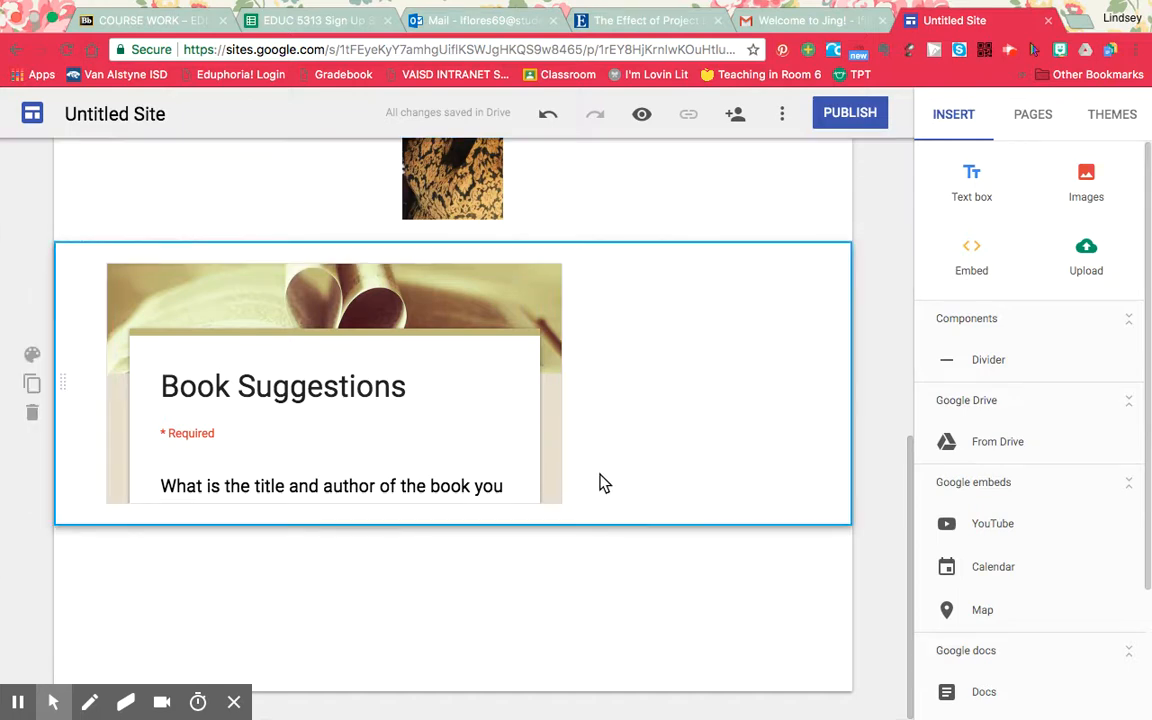
{"action": "left_click", "coordinate": [840, 540]}
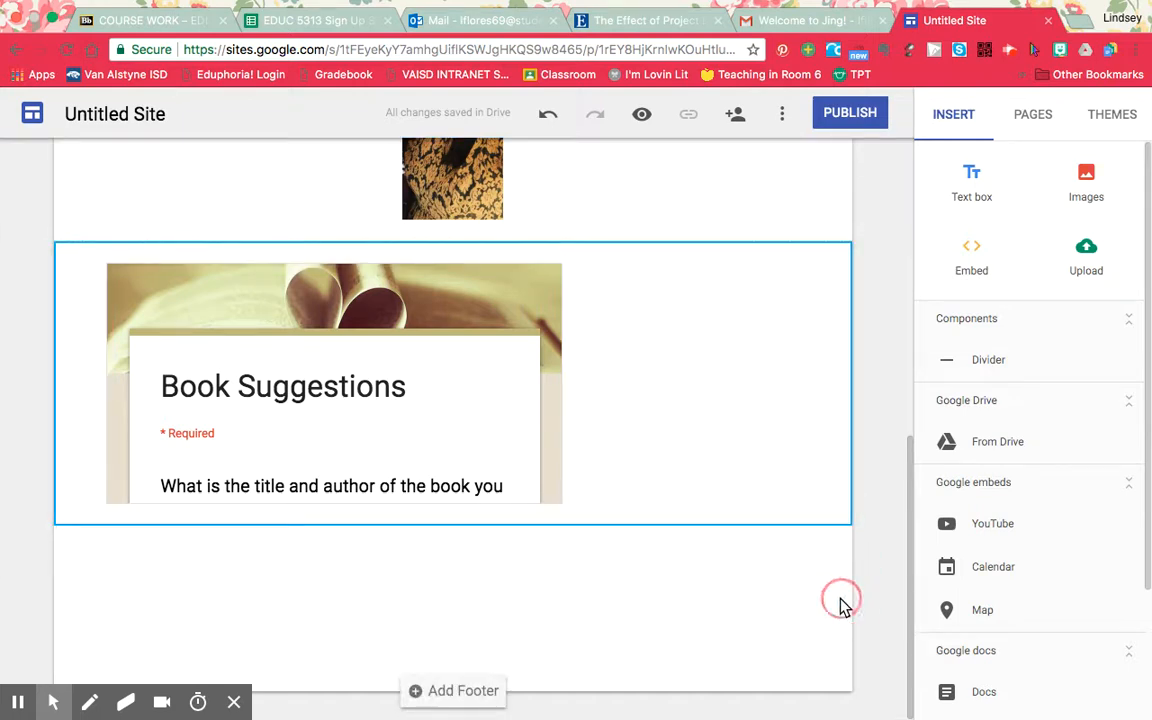
{"action": "left_click", "coordinate": [563, 508]}
{"action": "left_click_drag", "start_coordinate": [563, 510], "coordinate": [478, 404]}
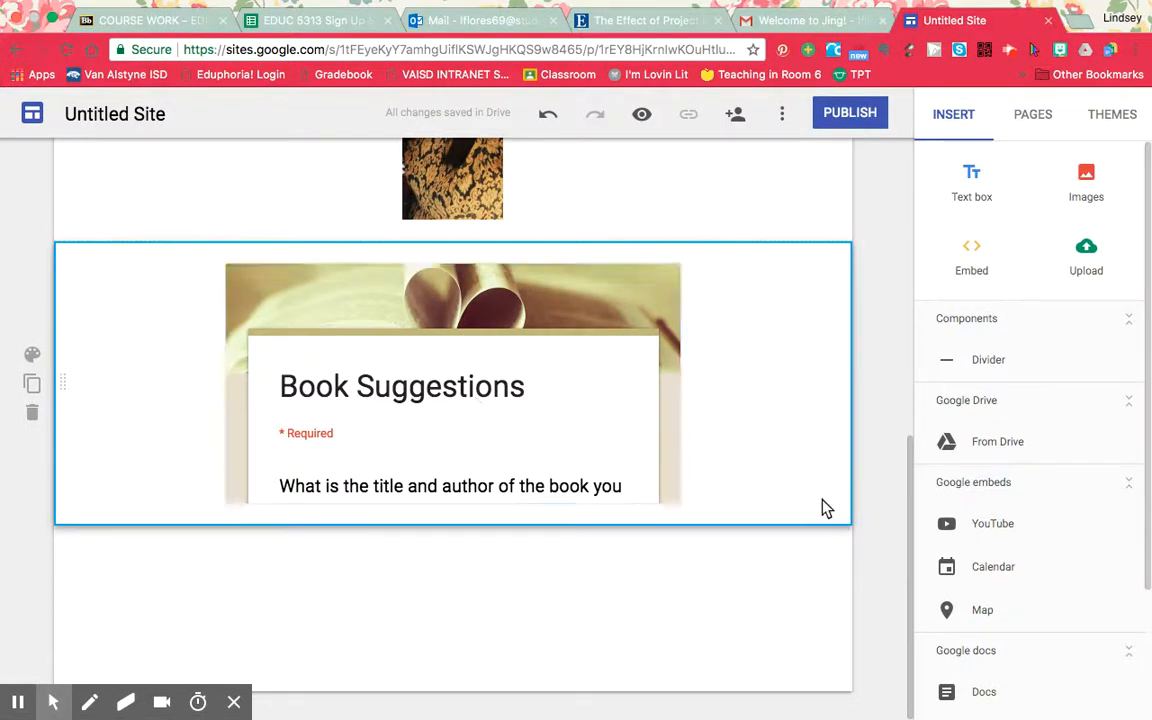
Search YouTube for "water cycle" and insert the Water Cycle Song video onto the page.
{"action": "left_click", "coordinate": [988, 530]}
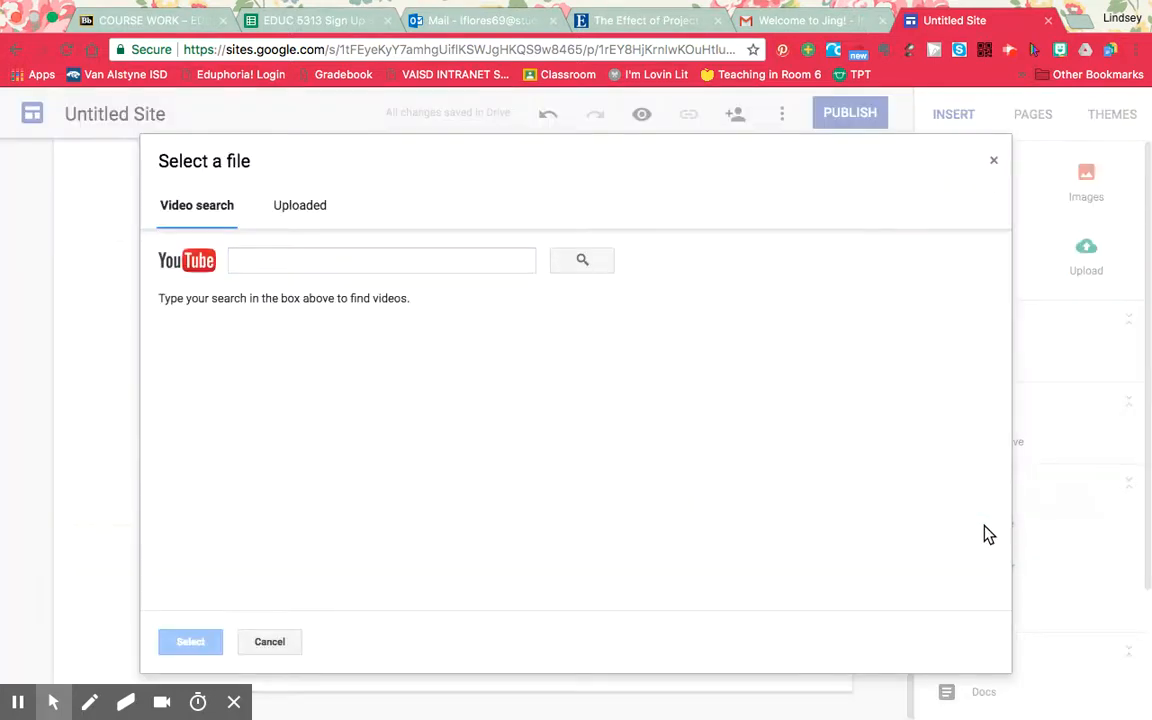
{"action": "left_click", "coordinate": [463, 259]}
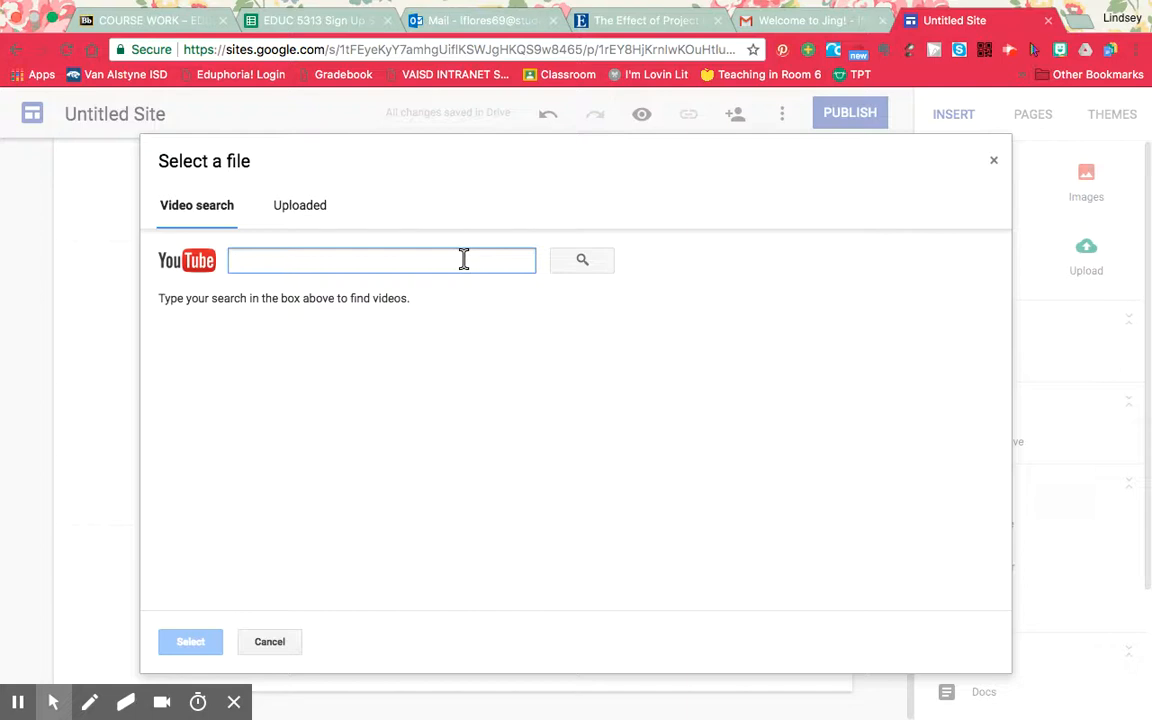
{"action": "type", "text": "water cycle"}
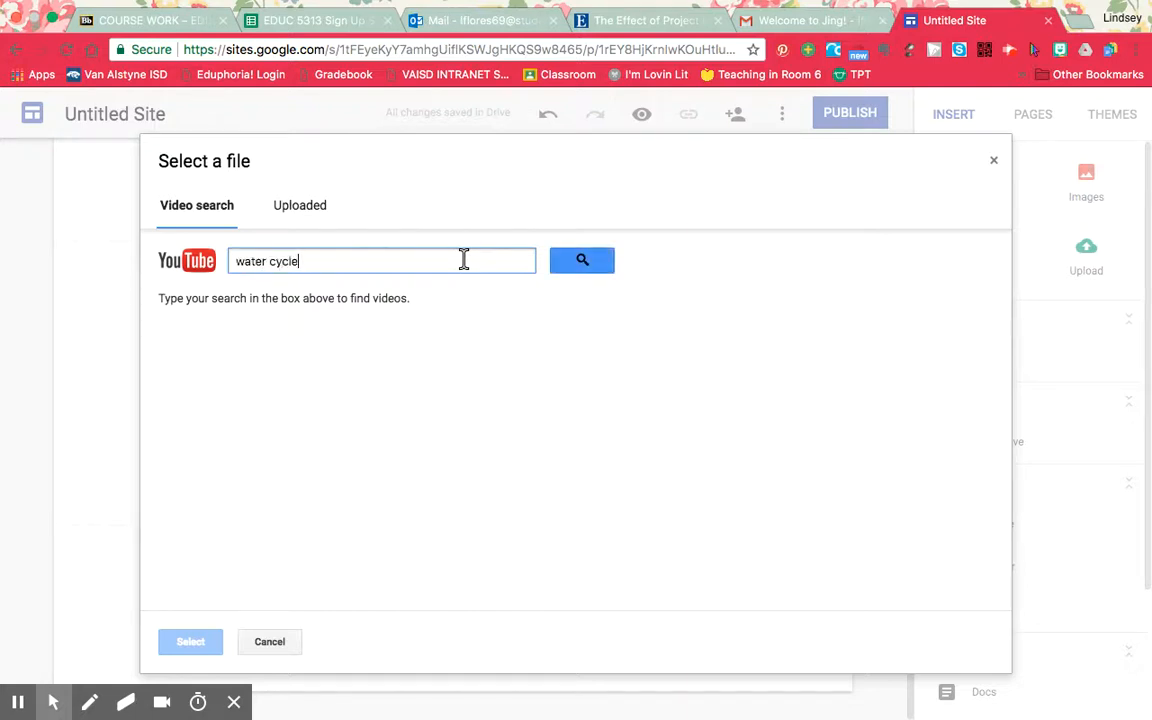
{"action": "key", "text": "Return"}
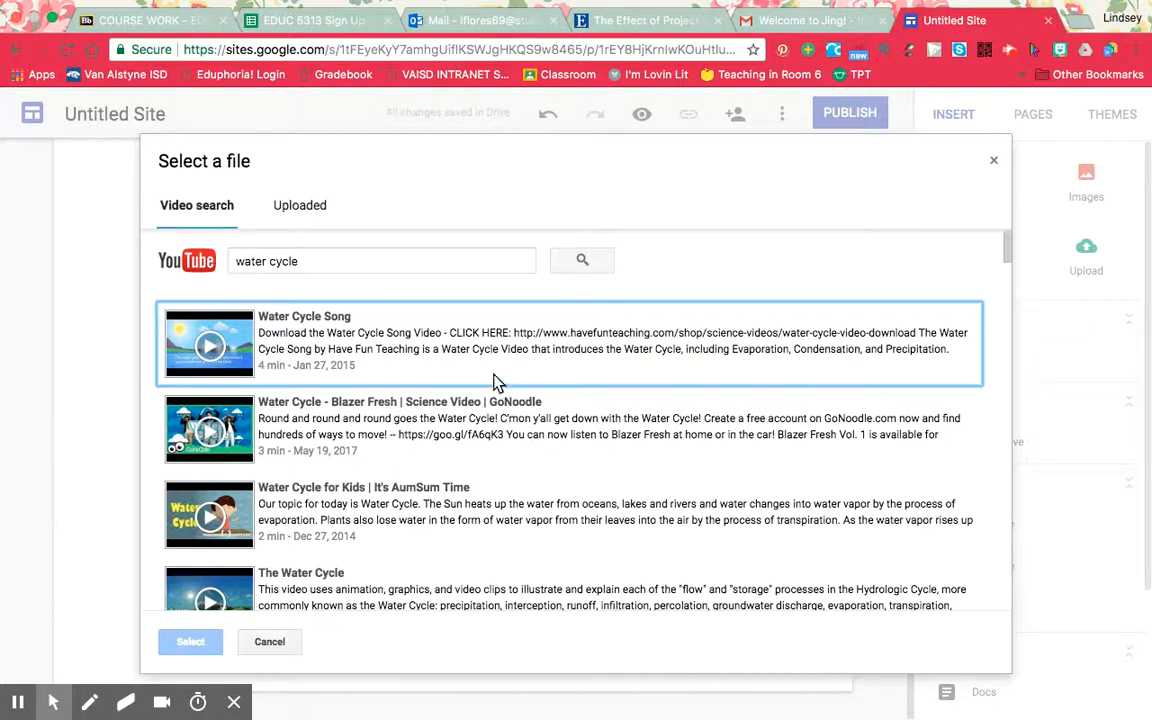
{"action": "left_click", "coordinate": [396, 367]}
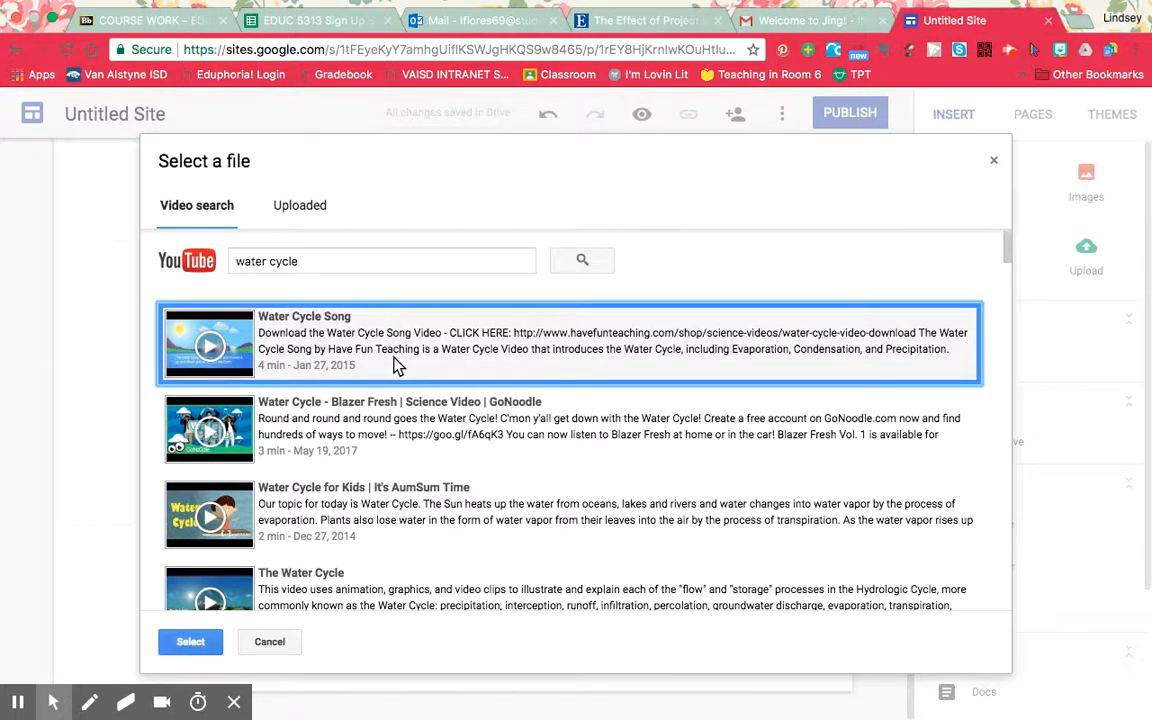
{"action": "left_click", "coordinate": [213, 641]}
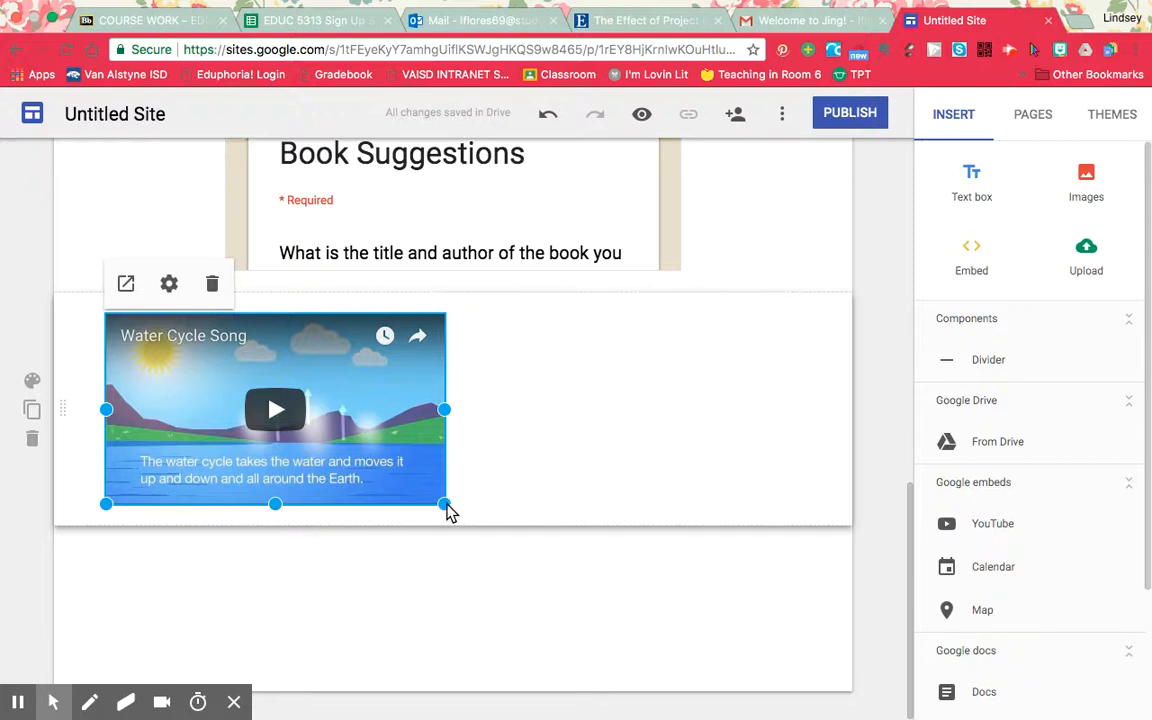
Enlarge the Water Cycle Song video proportionally to span most of the page width, and deselect it.
{"action": "left_click_drag", "start_coordinate": [445, 505], "coordinate": [740, 636]}
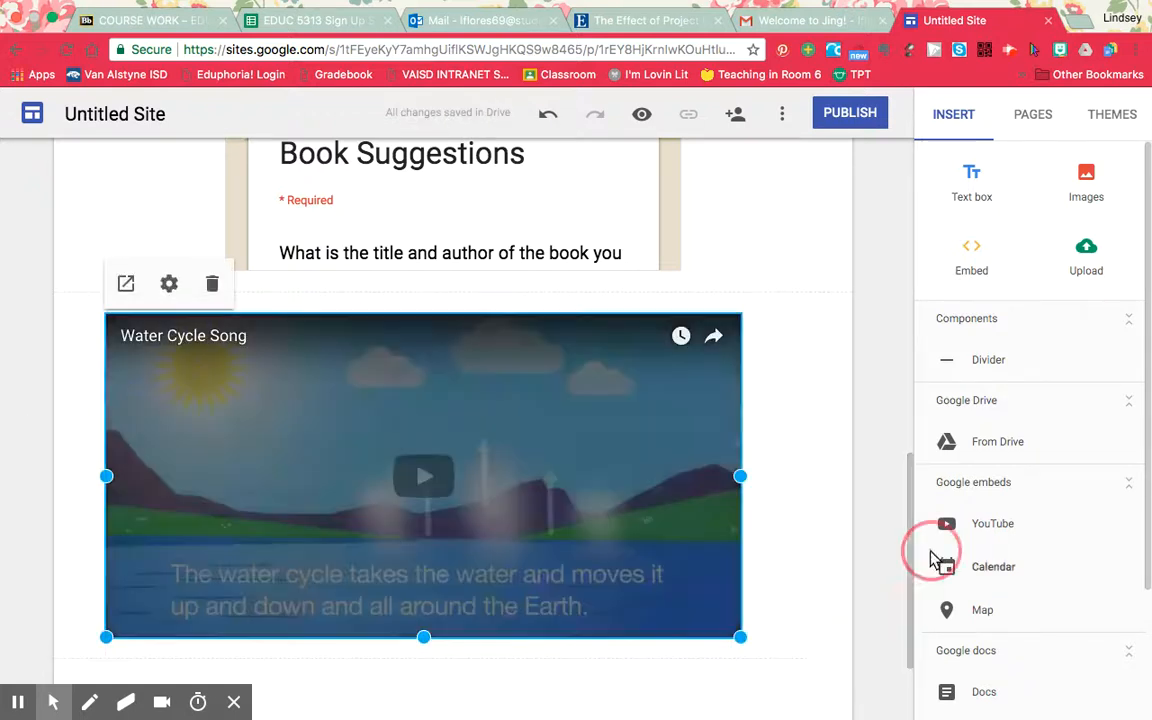
{"action": "scroll", "coordinate": [880, 558], "scroll_direction": "down", "scroll_amount": 3}
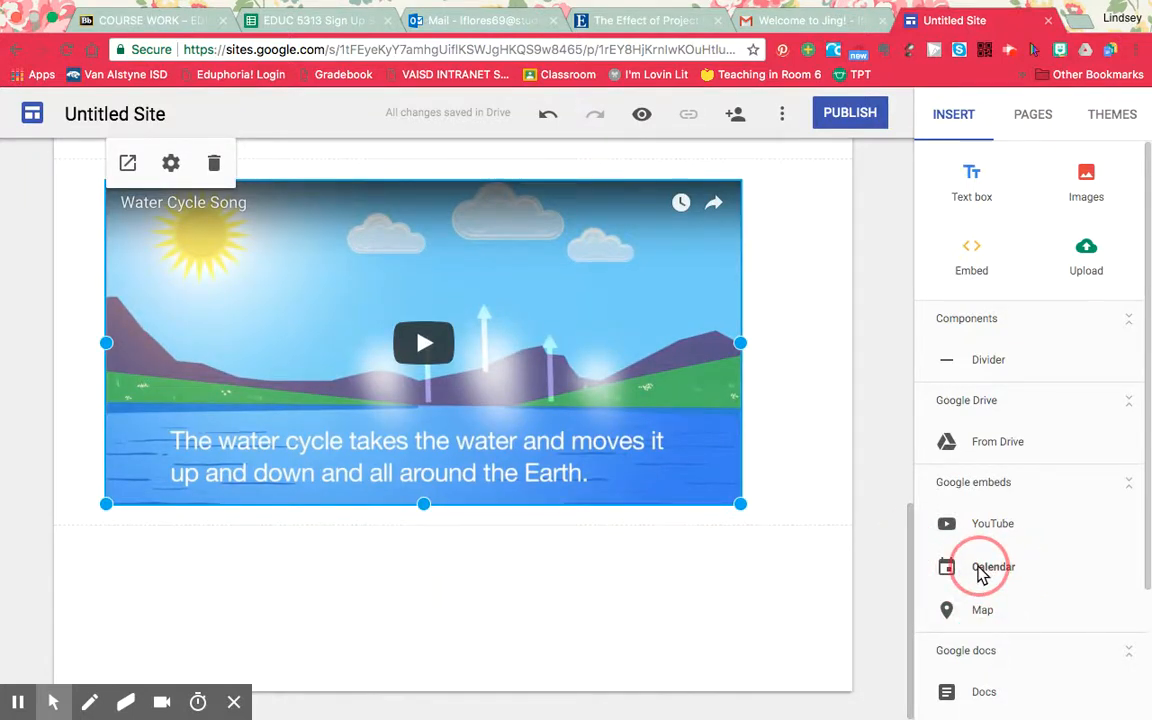
{"action": "left_click", "coordinate": [851, 577]}
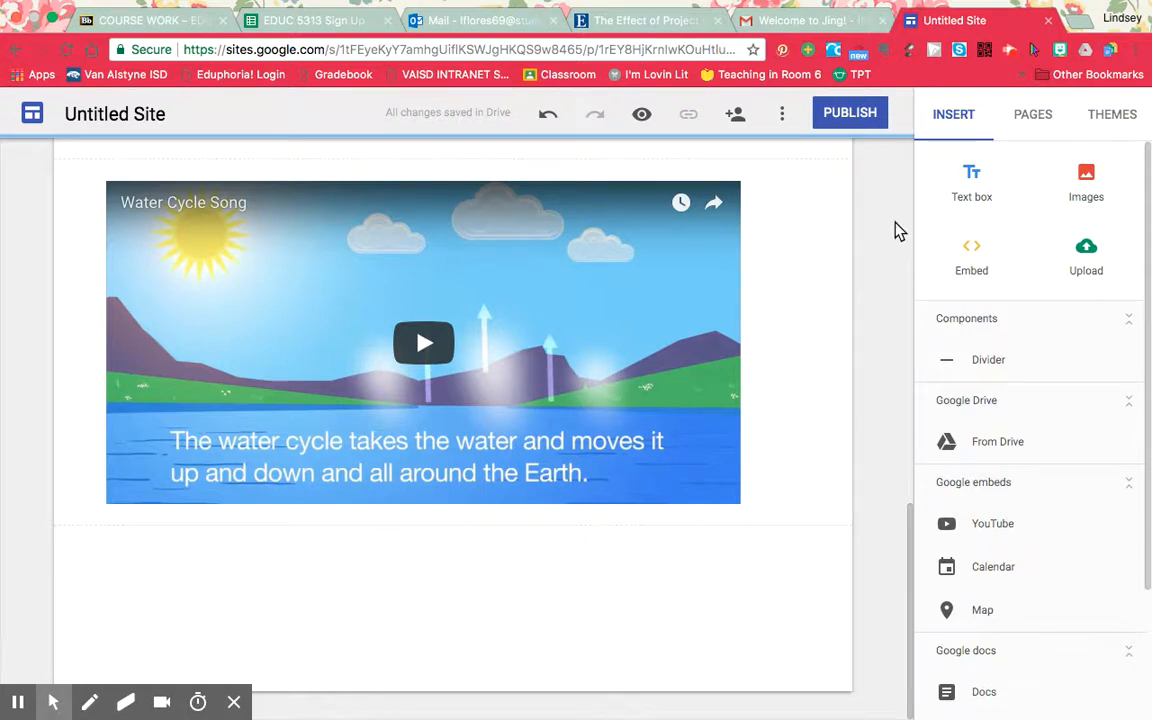
Add a new page named "Student Resources" to the site.
{"action": "scroll", "coordinate": [895, 226], "scroll_direction": "up", "scroll_amount": 10}
{"action": "scroll", "coordinate": [895, 226], "scroll_direction": "up", "scroll_amount": 2}
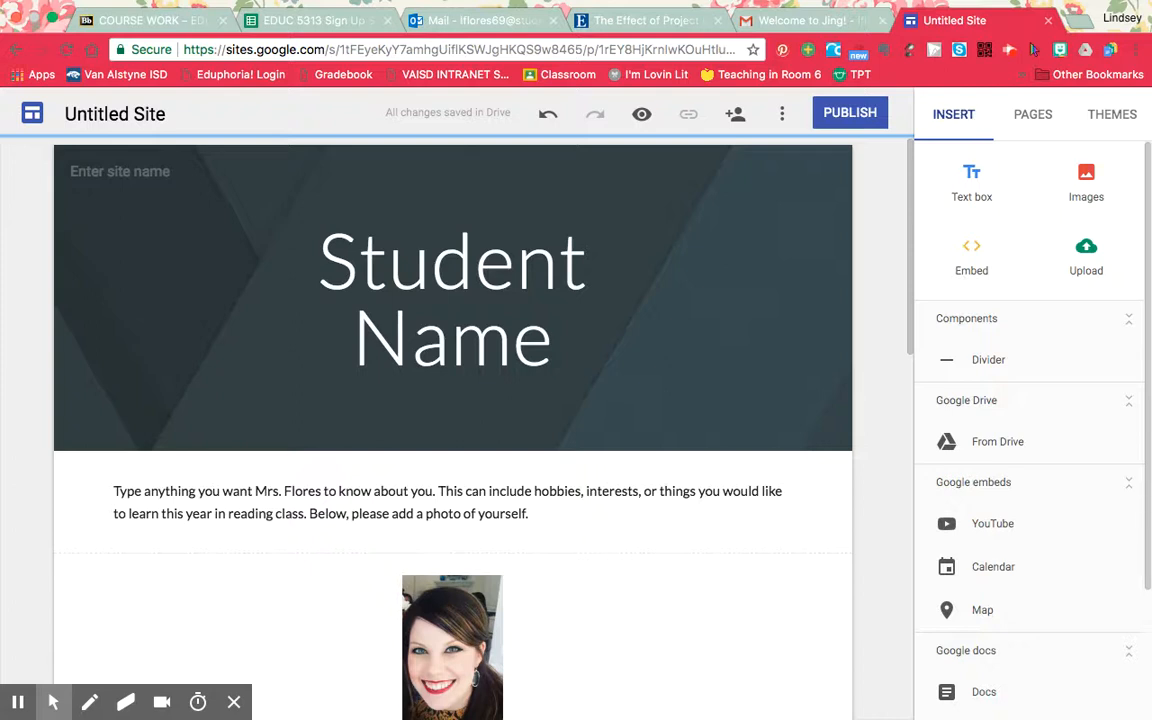
{"action": "left_click", "coordinate": [1033, 114]}
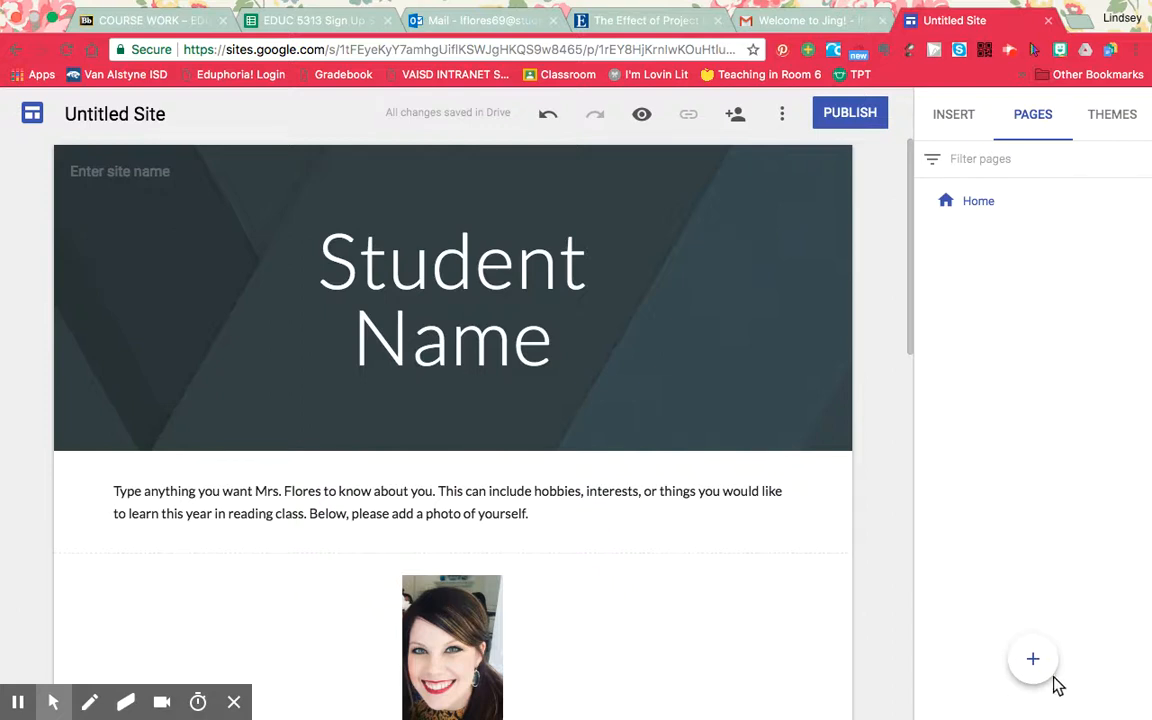
{"action": "mouse_move", "coordinate": [1047, 678]}
{"action": "left_click", "coordinate": [1040, 665]}
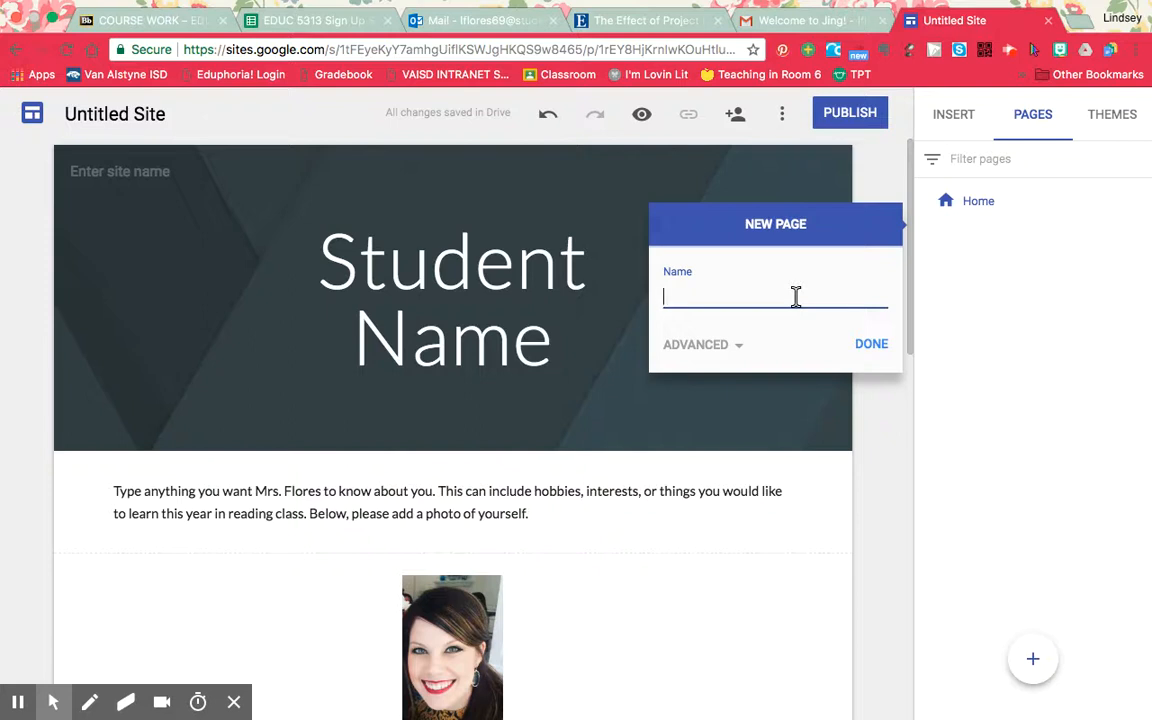
{"action": "type", "text": "Student Resources"}
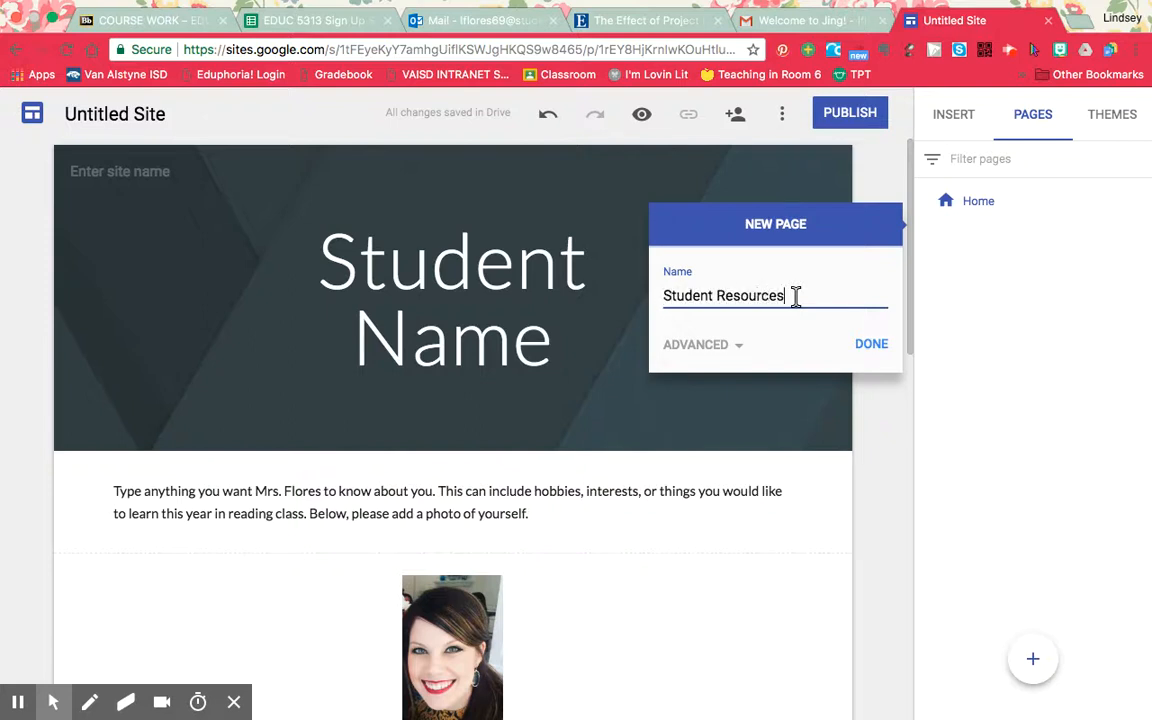
{"action": "left_click", "coordinate": [872, 343]}
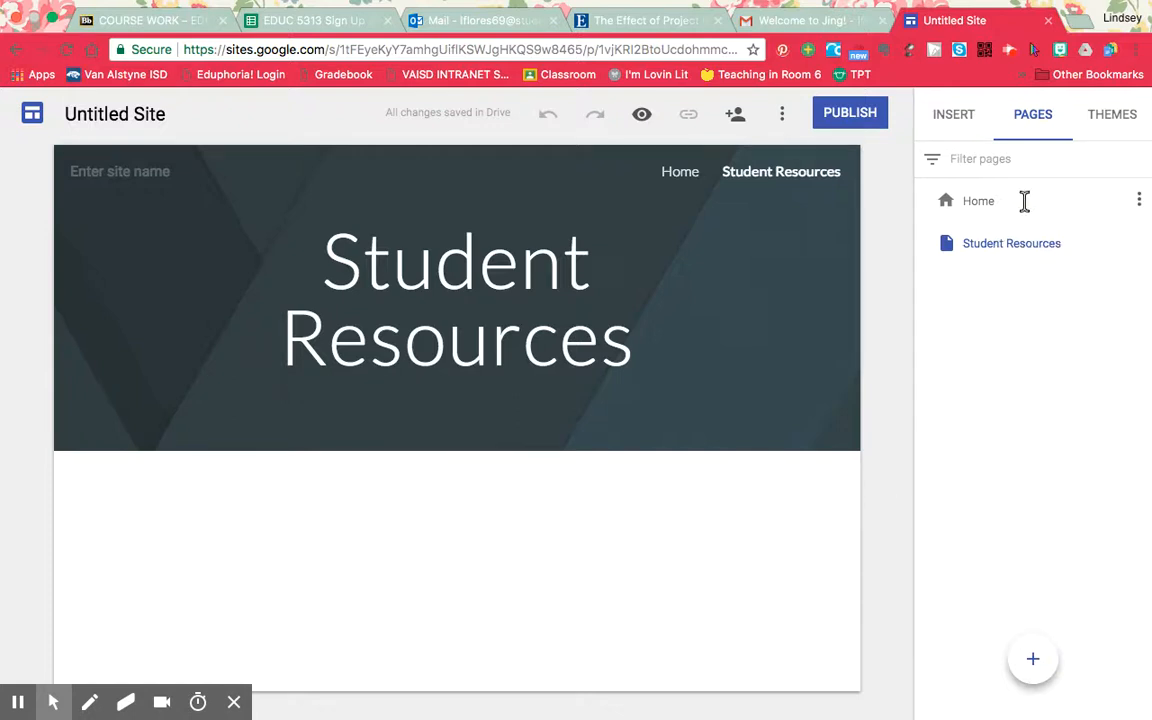
Apply the Impression theme to the site.
{"action": "left_click", "coordinate": [962, 116]}
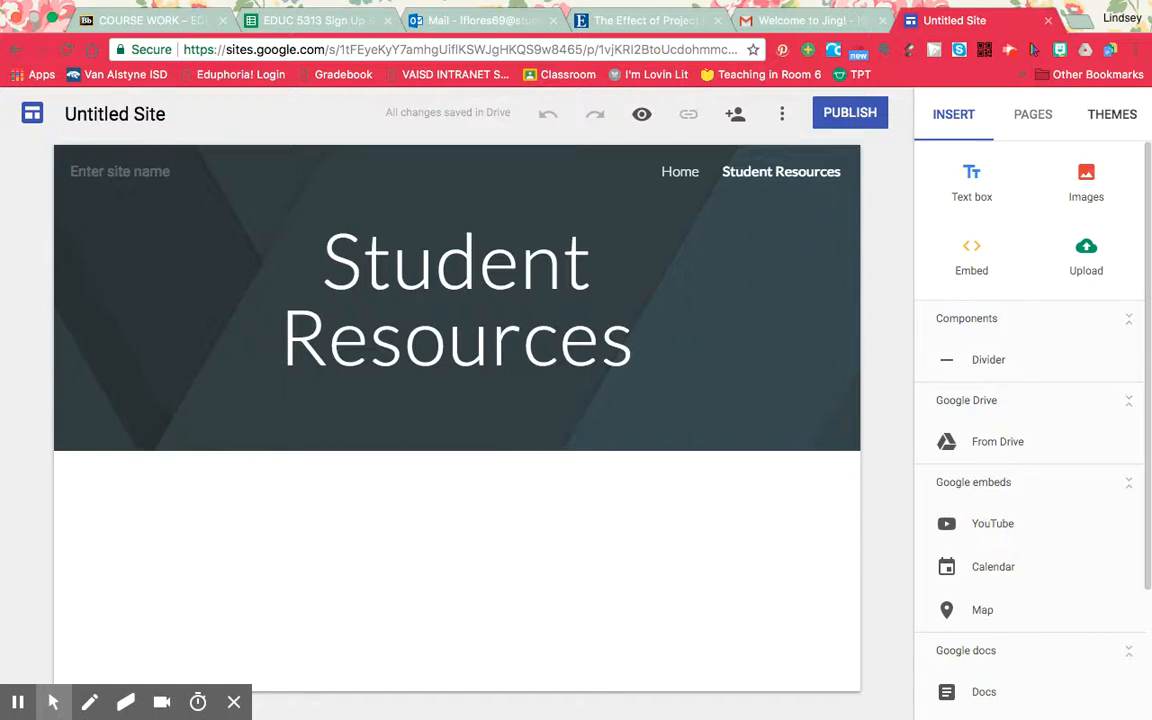
{"action": "left_click", "coordinate": [1112, 114]}
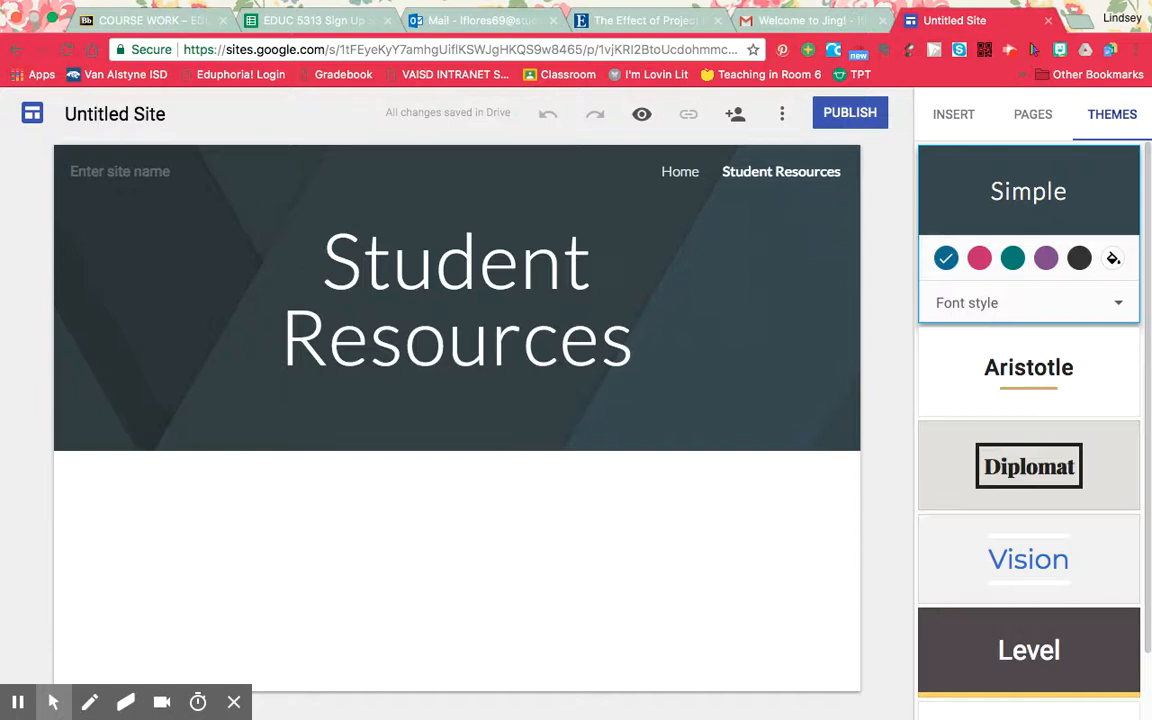
{"action": "scroll", "coordinate": [1066, 368], "scroll_direction": "down", "scroll_amount": 1}
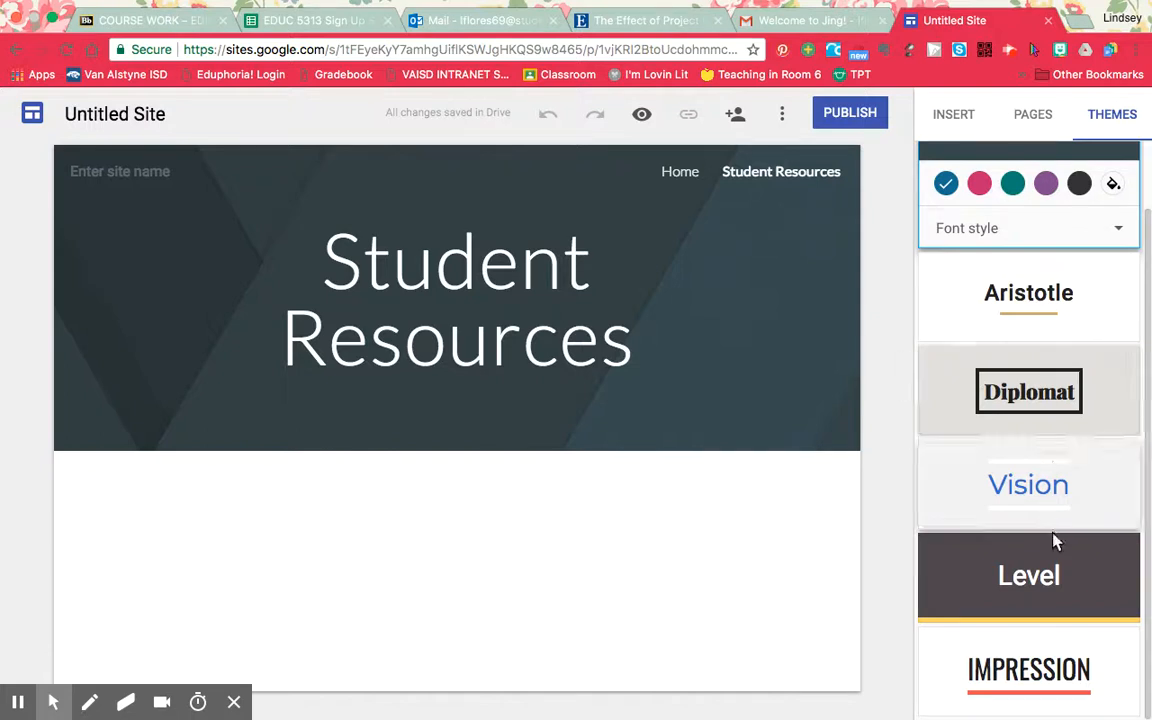
{"action": "left_click", "coordinate": [1077, 658]}
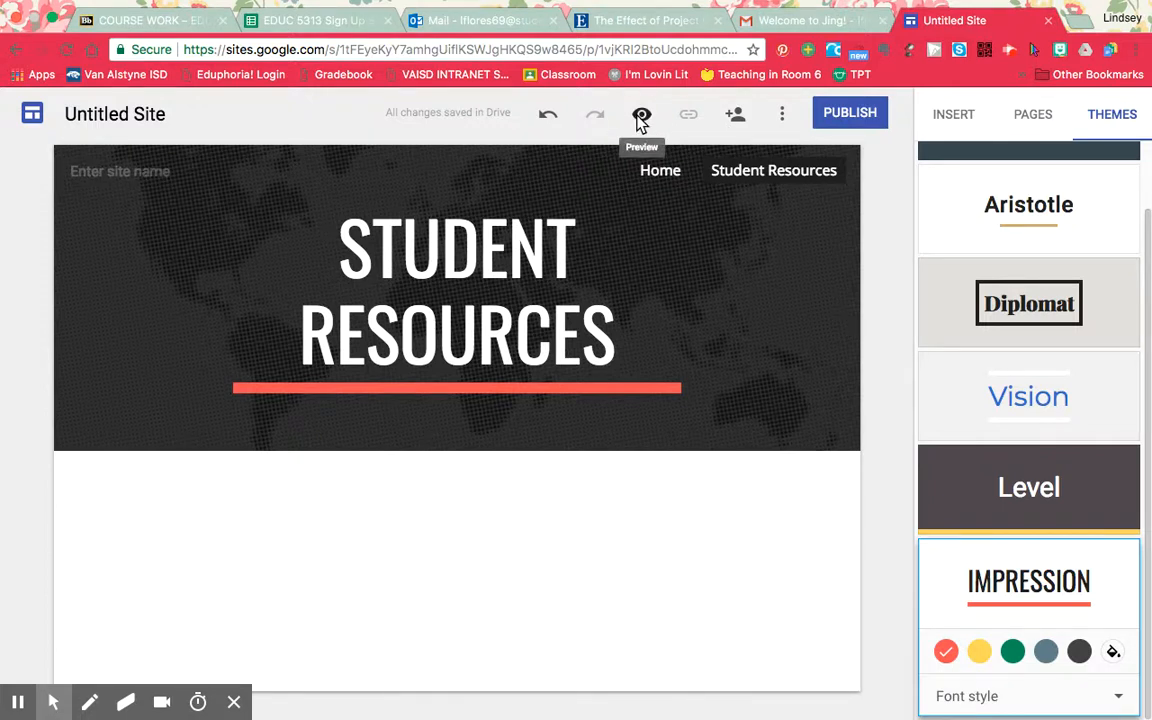
Preview the site and look through its Home and Student Resources pages.
{"action": "left_click", "coordinate": [641, 118]}
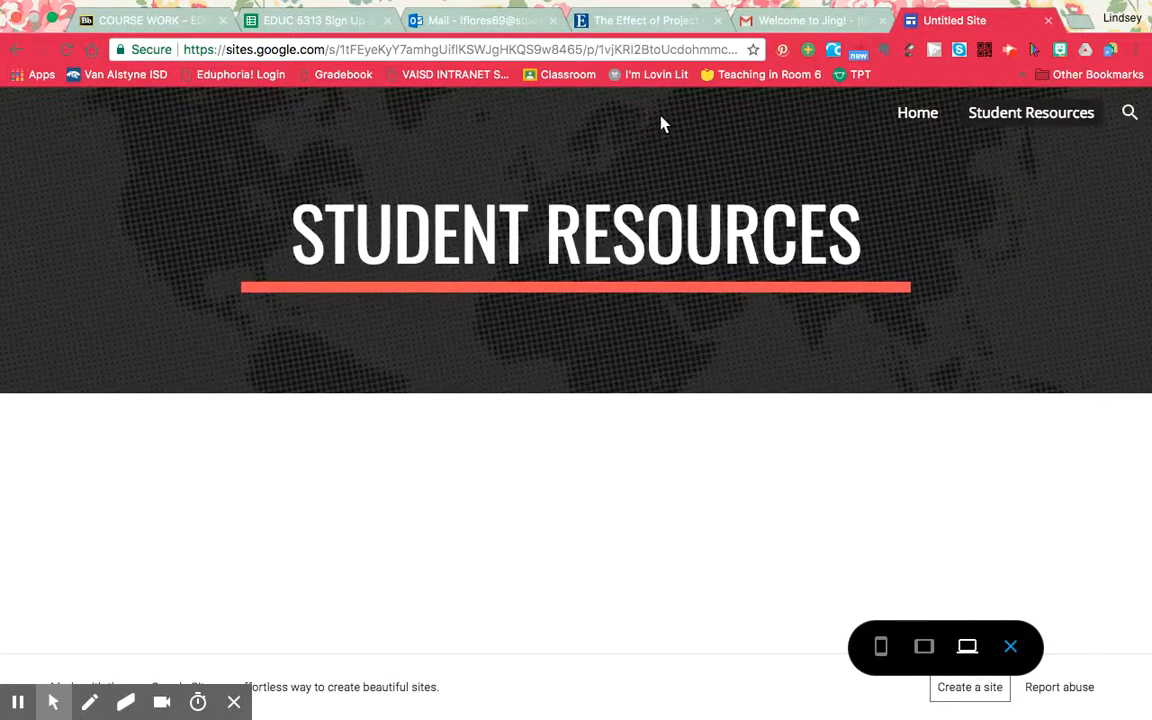
{"action": "left_click", "coordinate": [936, 116]}
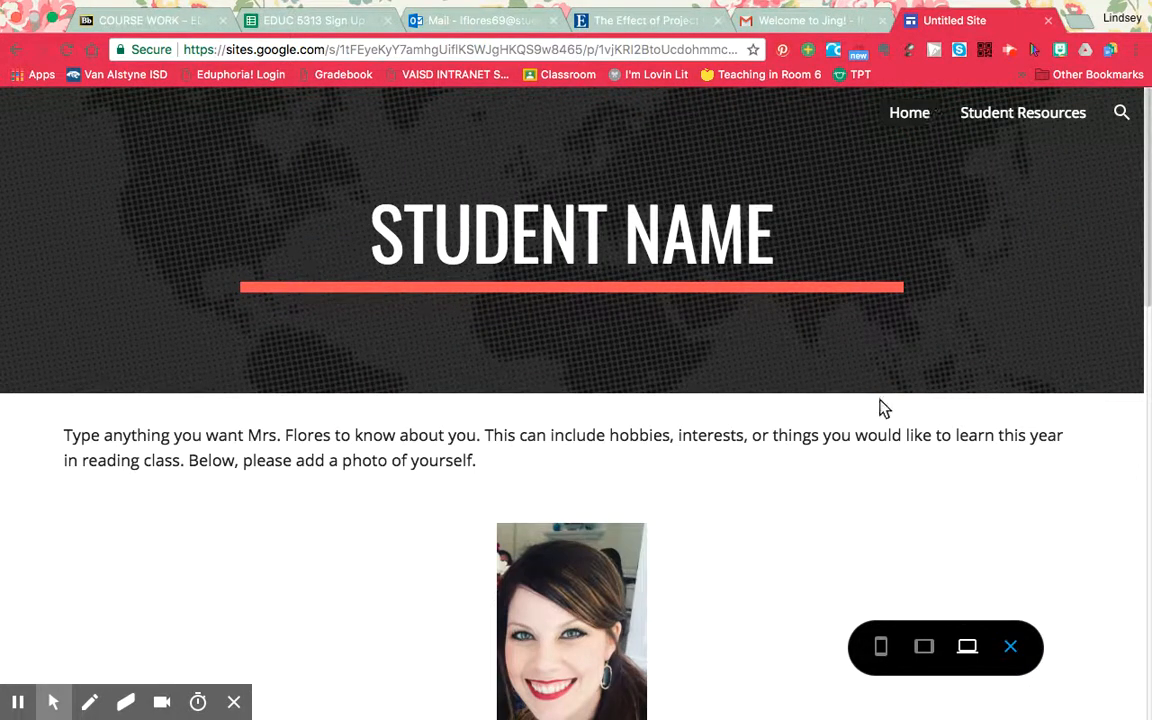
{"action": "scroll", "coordinate": [875, 523], "scroll_direction": "down", "scroll_amount": 1}
{"action": "scroll", "coordinate": [875, 530], "scroll_direction": "up", "scroll_amount": 1}
{"action": "left_click_drag", "start_coordinate": [1146, 248], "coordinate": [1147, 222]}
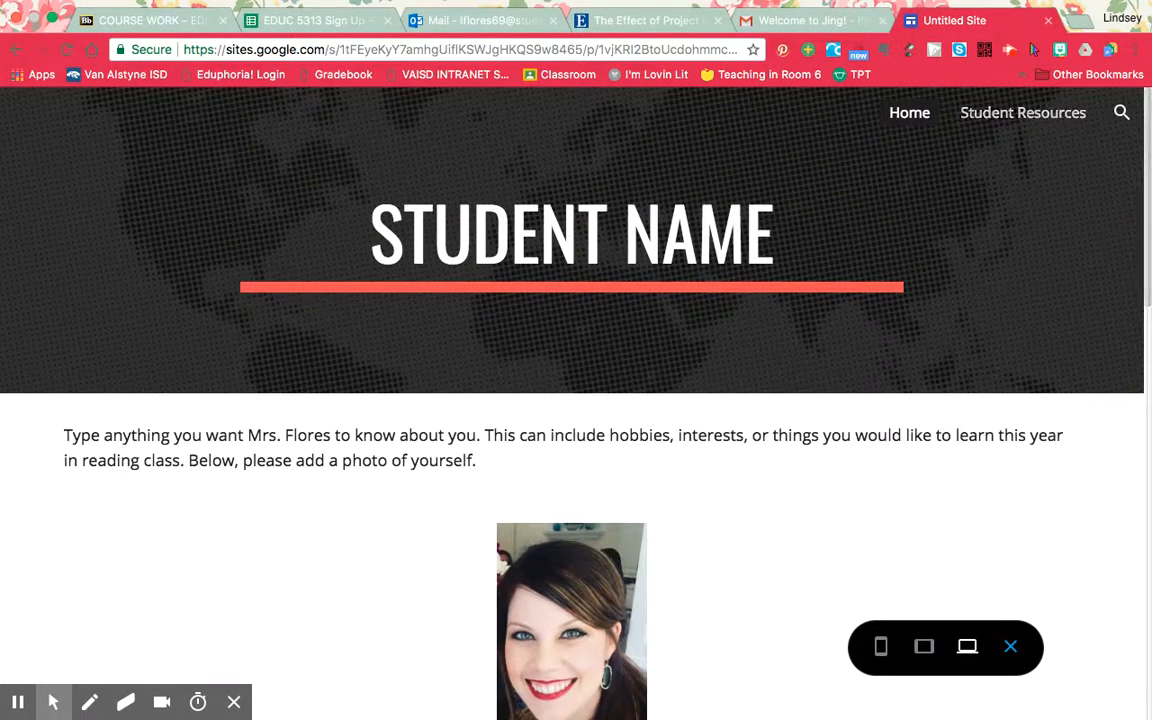
{"action": "left_click", "coordinate": [1023, 113]}
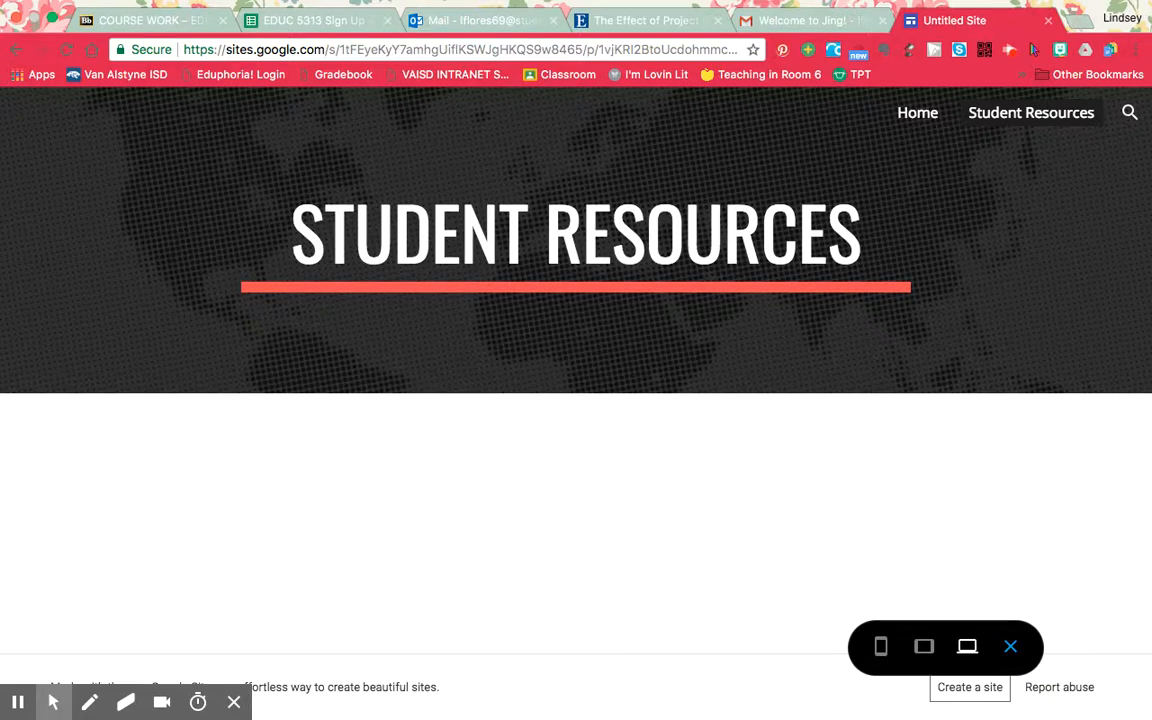
Go to sites.google.com in a new browser tab and switch to the new Google Sites home page.
{"action": "key", "text": "super+t"}
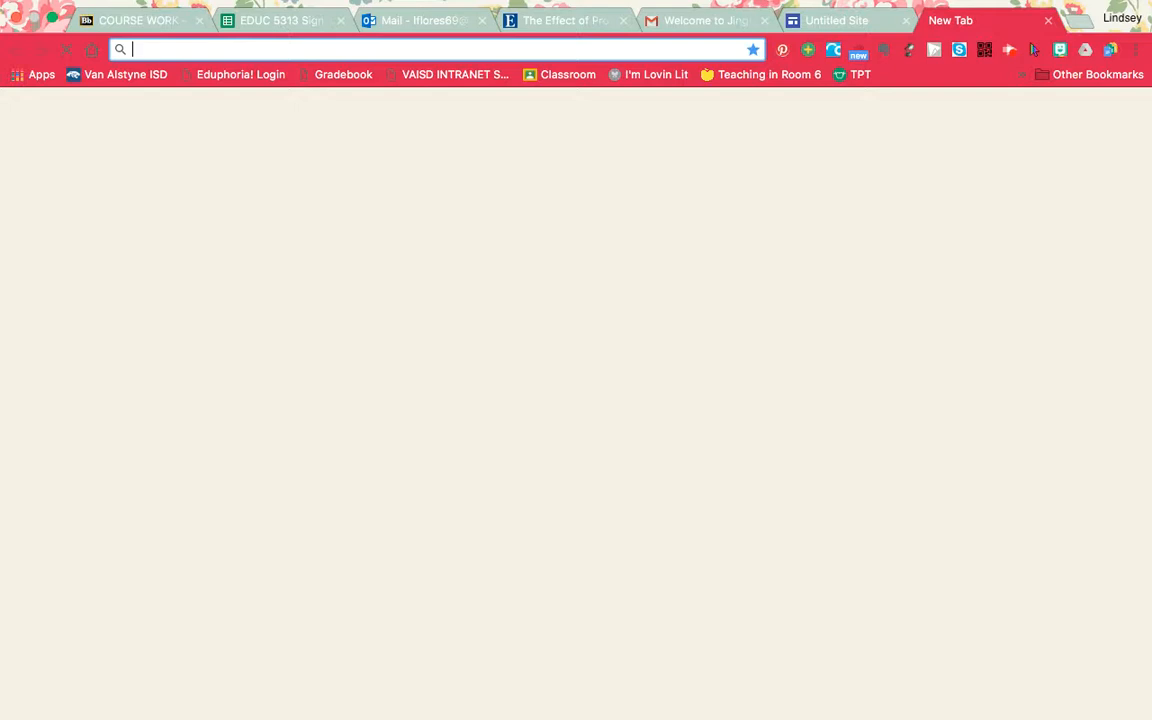
{"action": "type", "text": "sites.google."}
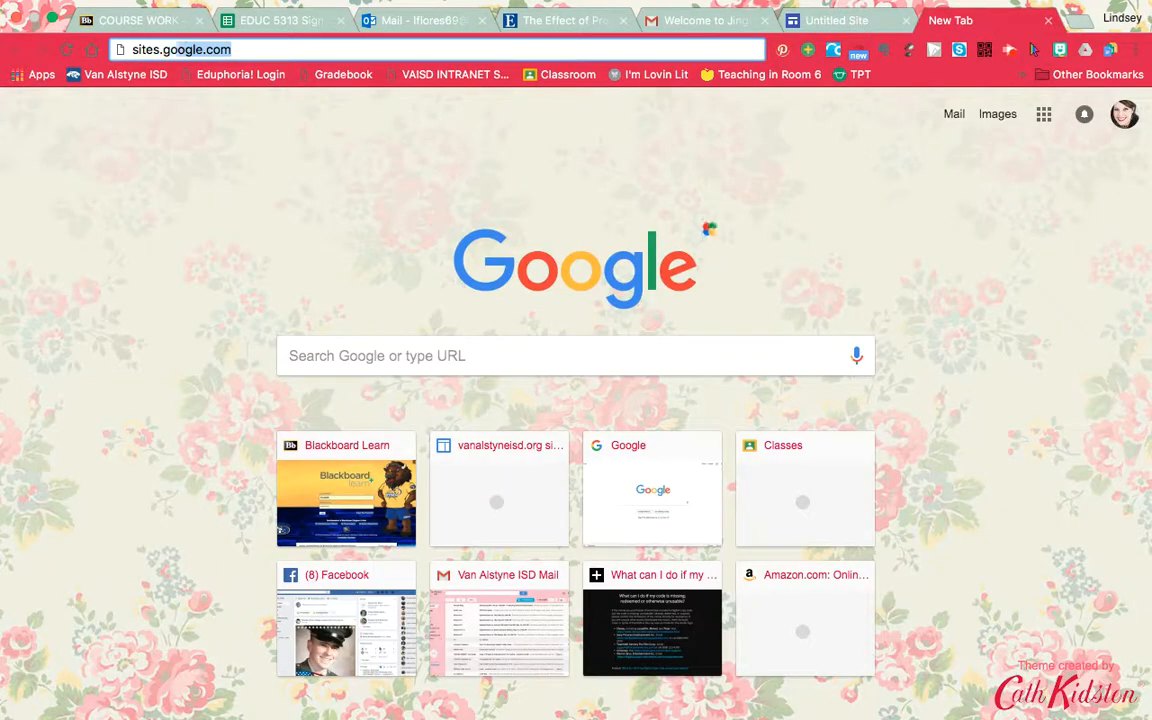
{"action": "type", "text": "com"}
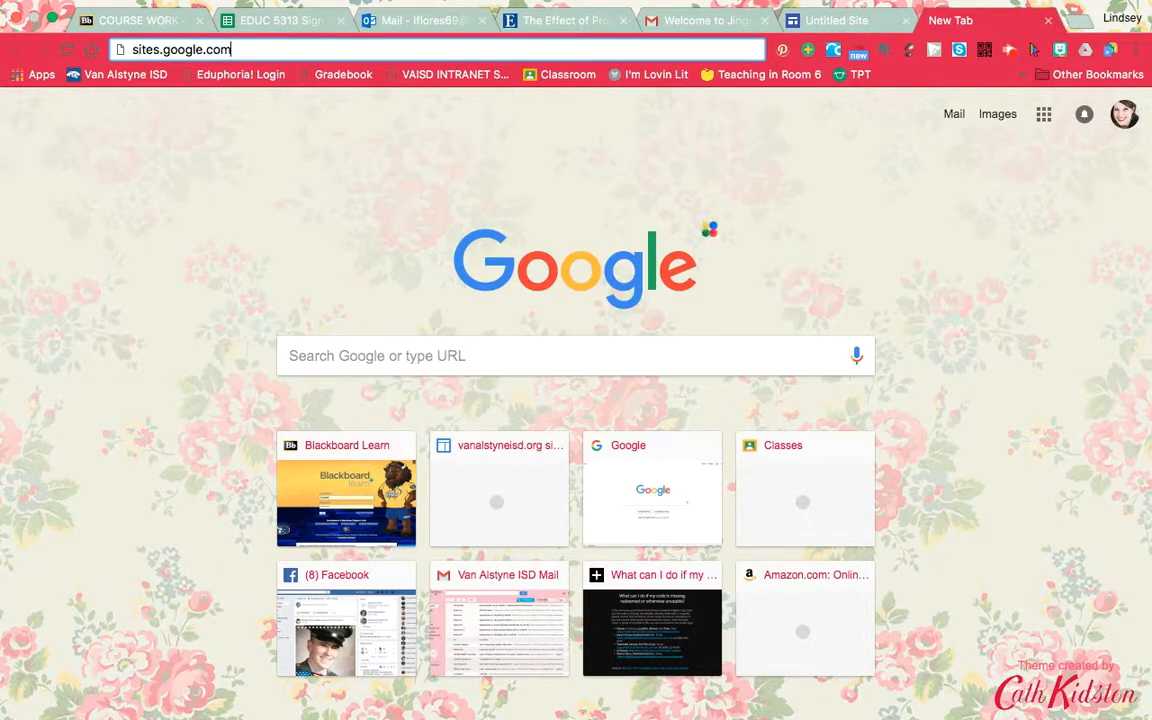
{"action": "key", "text": "Return"}
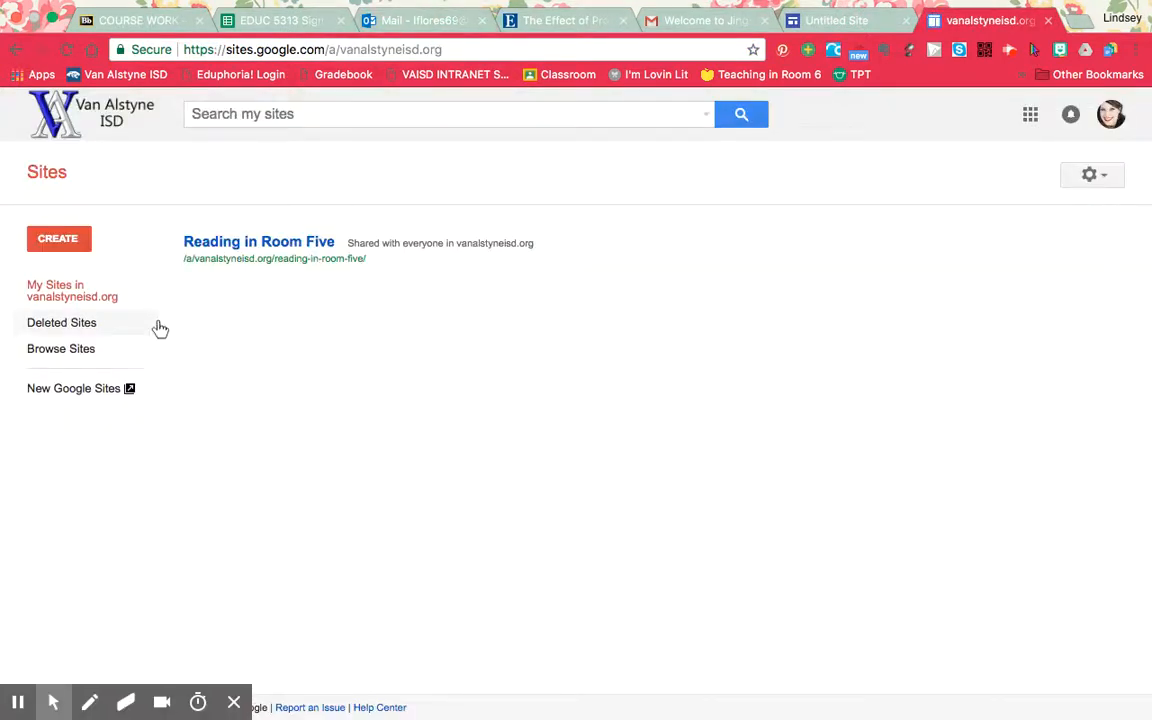
{"action": "left_click", "coordinate": [97, 390]}
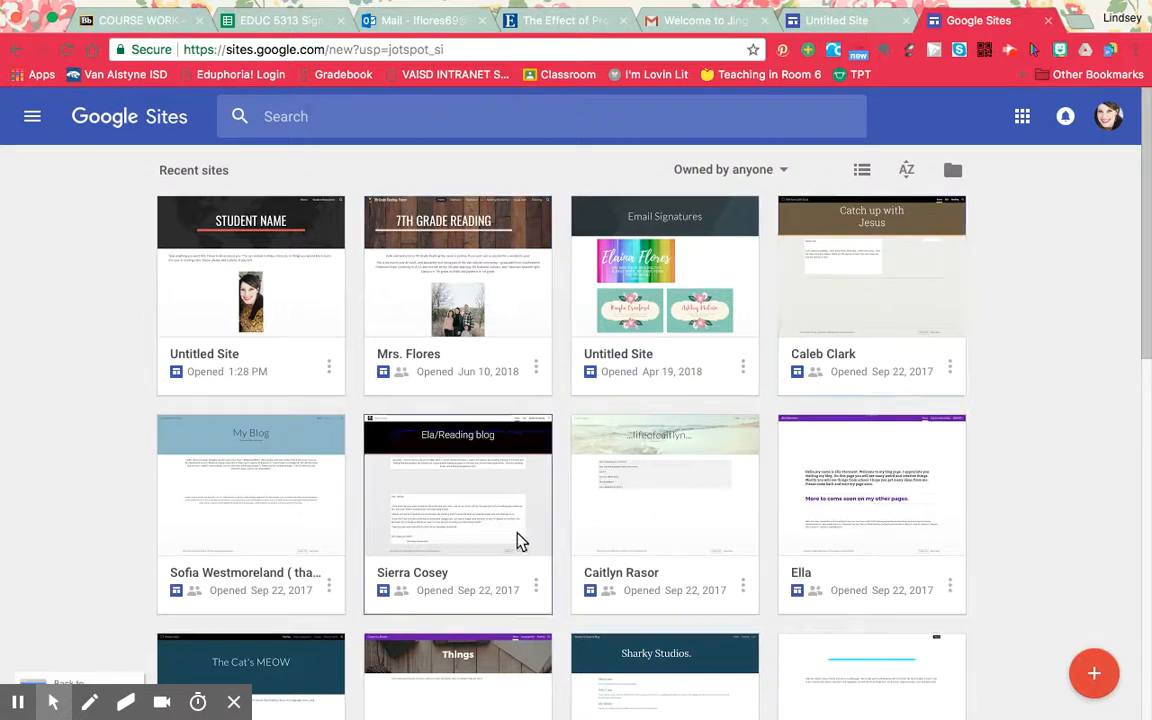
Open the existing 7th Grade Reading site in preview and look through its Home page.
{"action": "left_click", "coordinate": [449, 348]}
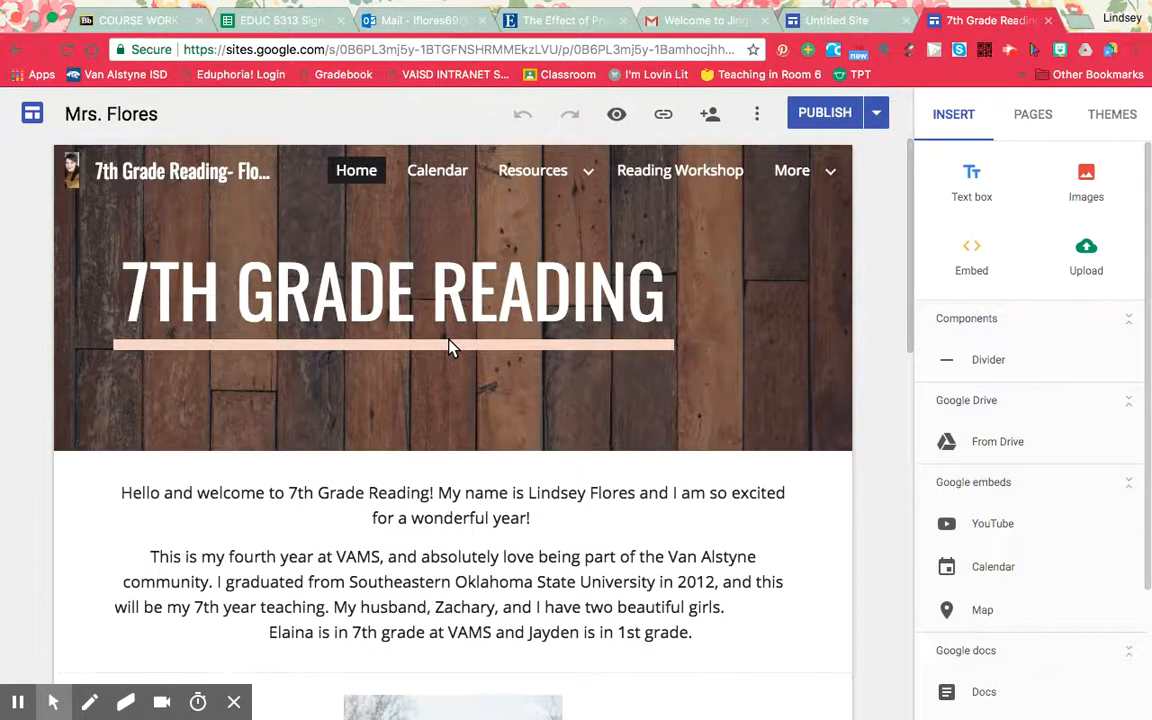
{"action": "left_click", "coordinate": [617, 115]}
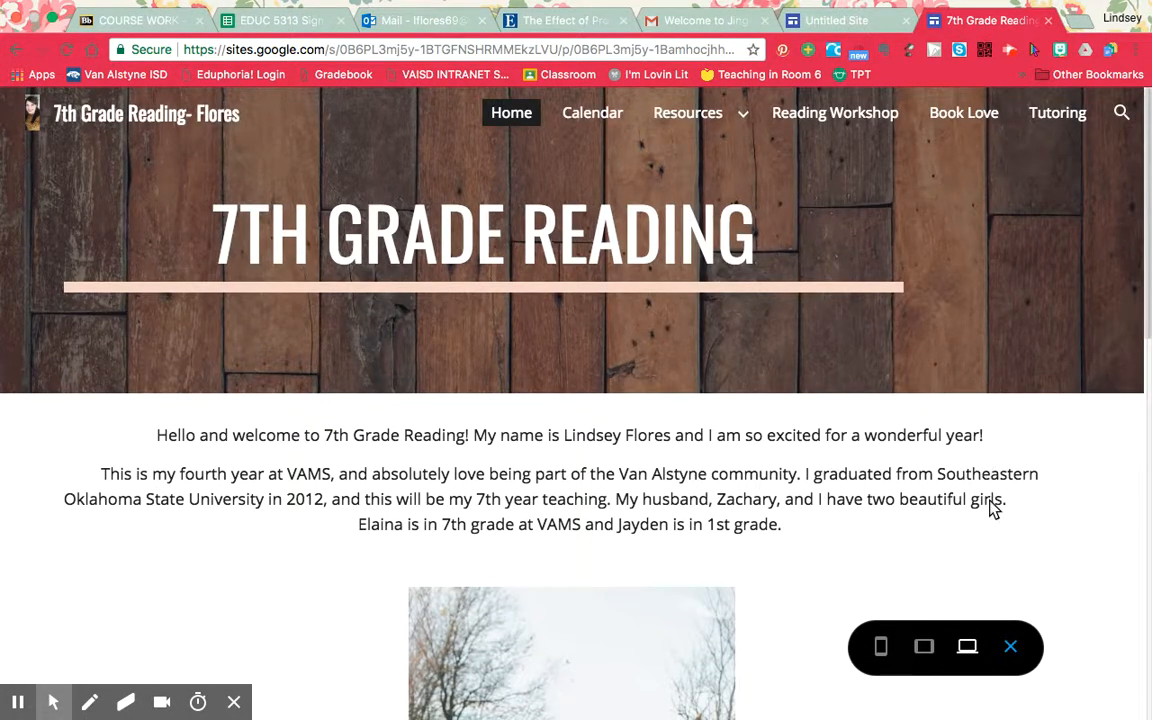
{"action": "scroll", "coordinate": [993, 508], "scroll_direction": "down", "scroll_amount": 5}
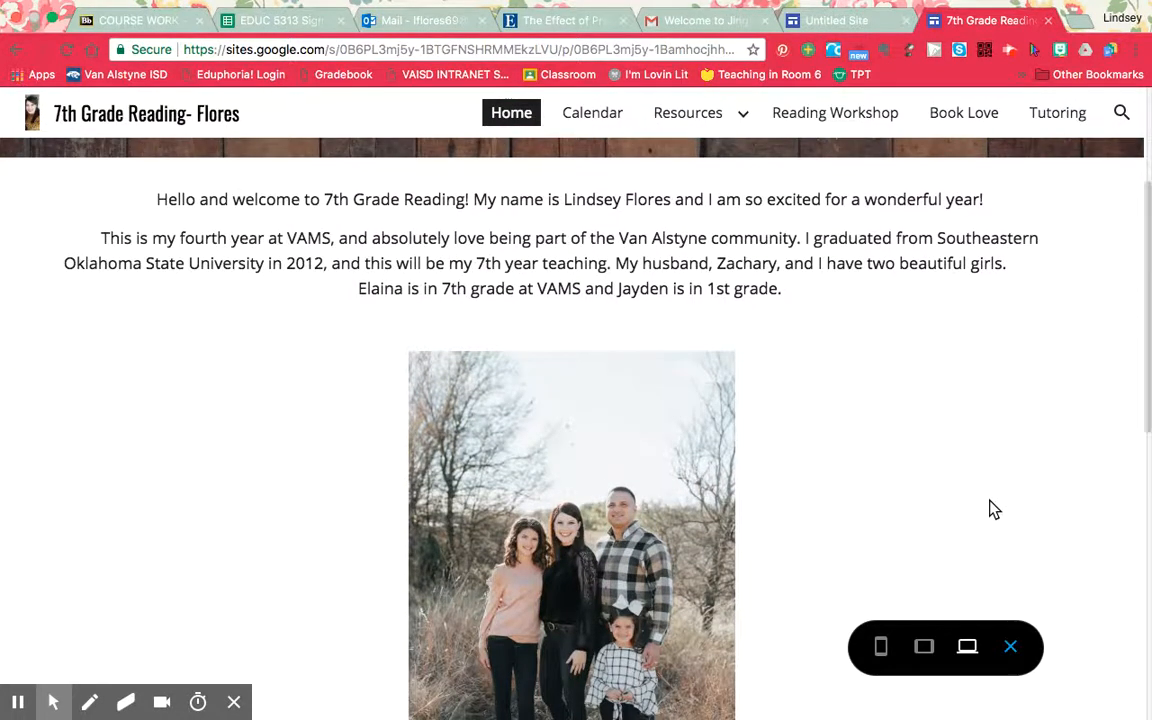
{"action": "scroll", "coordinate": [993, 508], "scroll_direction": "down", "scroll_amount": 8}
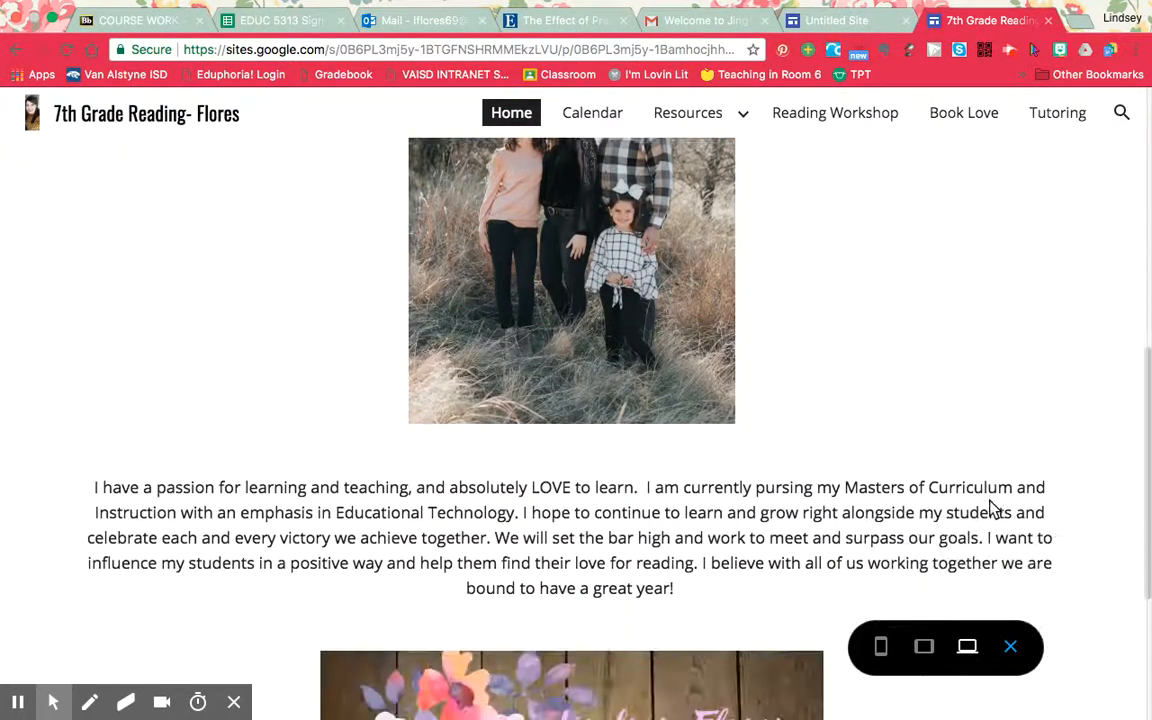
{"action": "scroll", "coordinate": [993, 508], "scroll_direction": "down", "scroll_amount": 5}
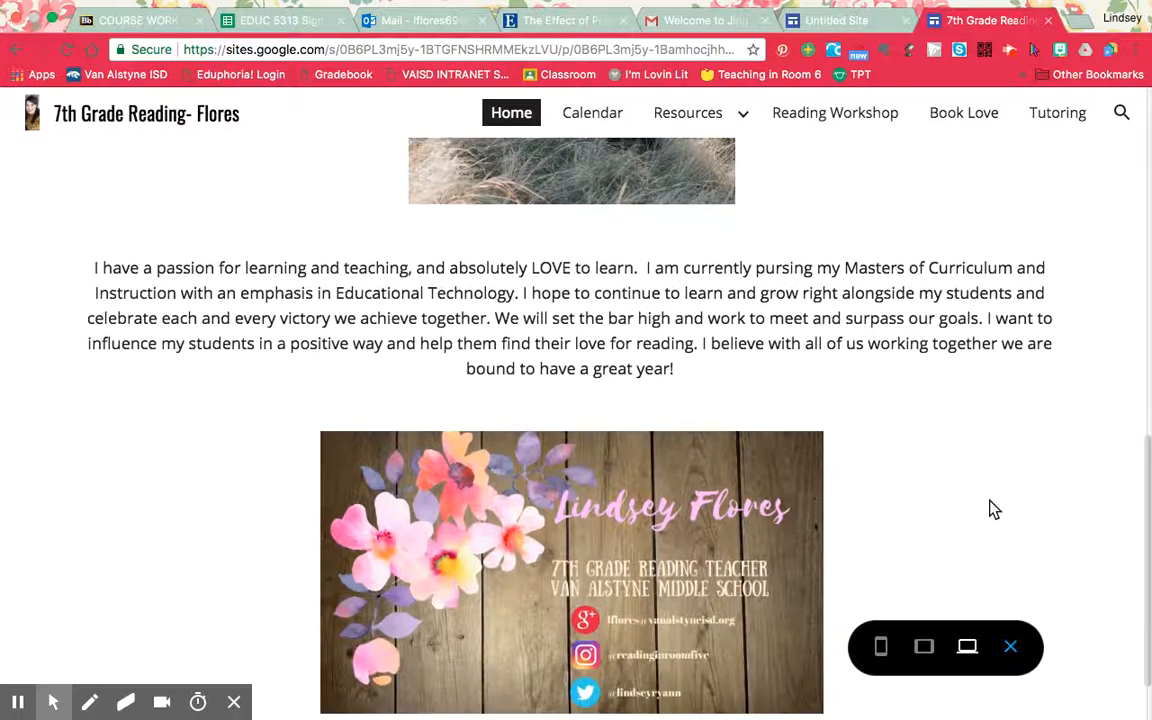
{"action": "scroll", "coordinate": [993, 508], "scroll_direction": "down", "scroll_amount": 2}
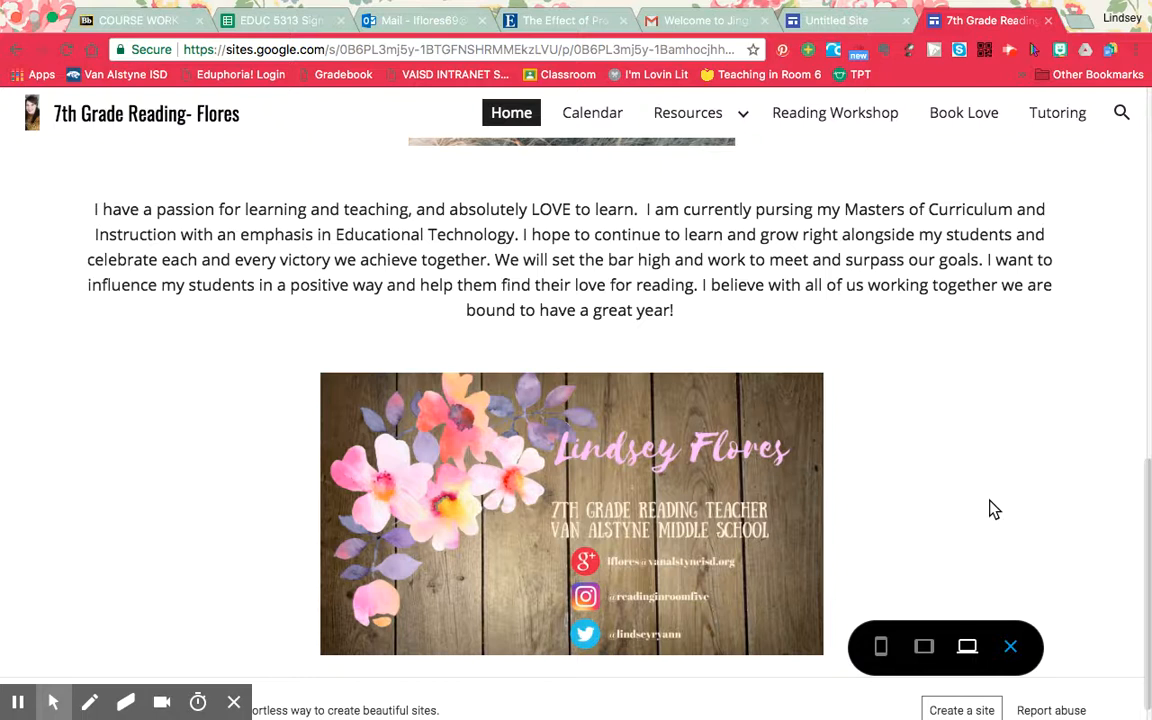
{"action": "scroll", "coordinate": [993, 510], "scroll_direction": "down", "scroll_amount": 1}
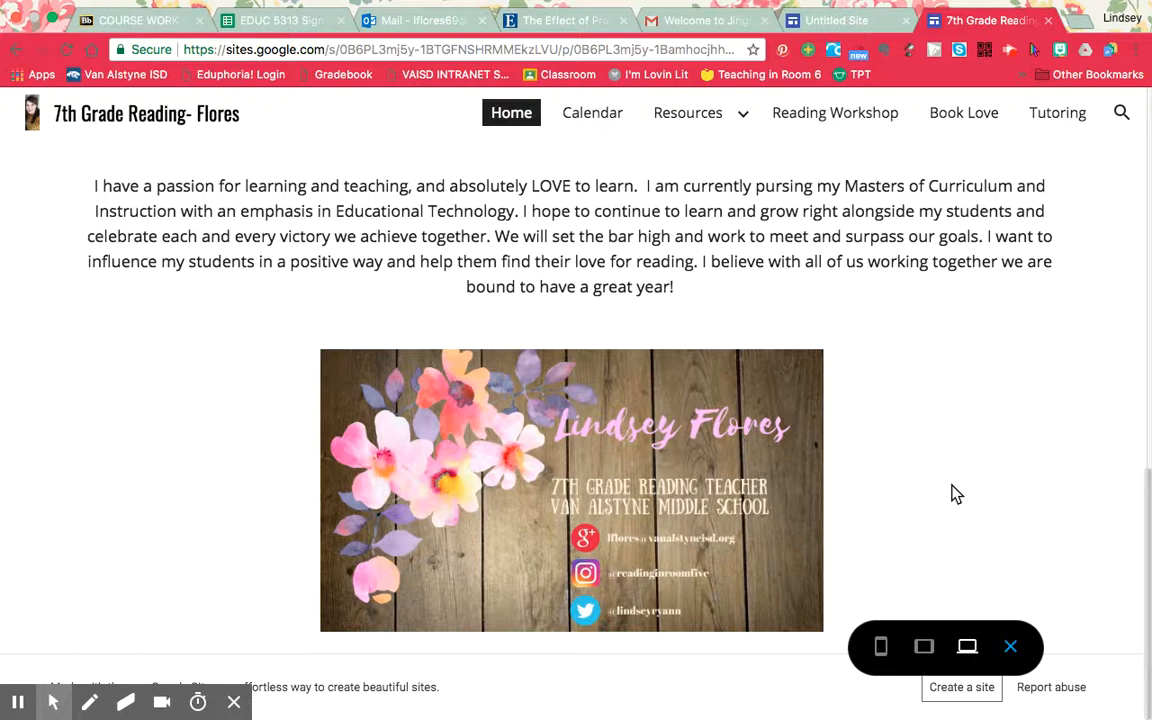
{"action": "scroll", "coordinate": [953, 494], "scroll_direction": "up", "scroll_amount": 10}
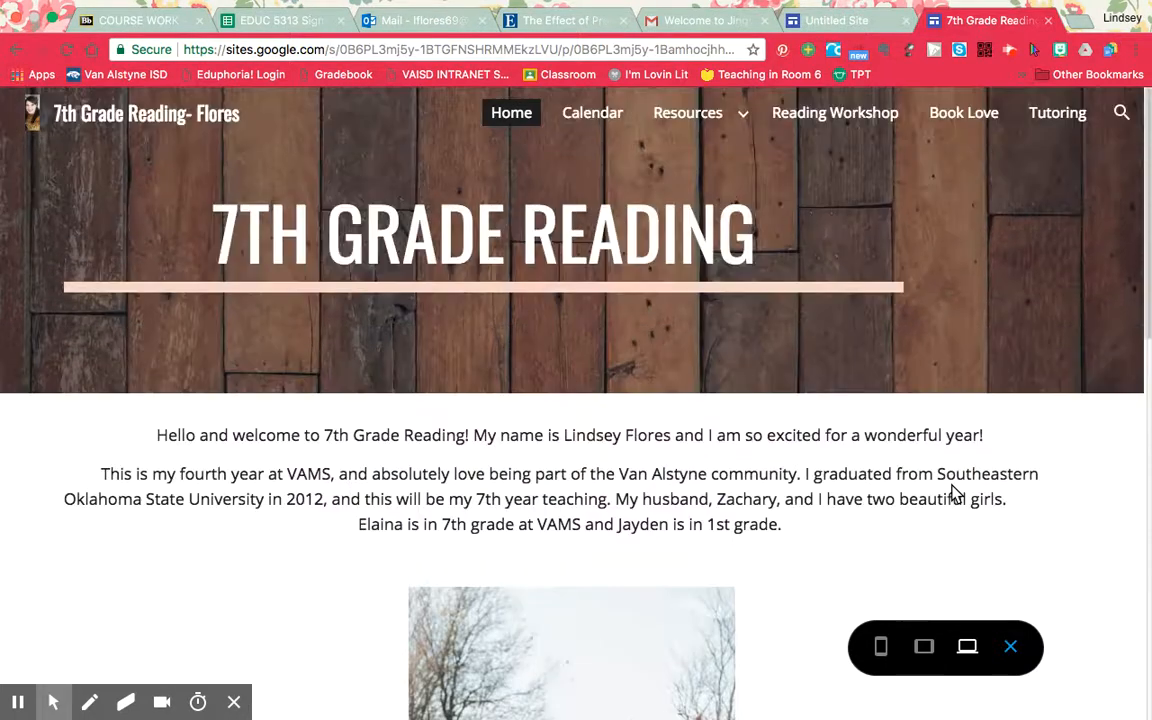
View the embedded reading calendars on the previewed site's Calendar page.
{"action": "mouse_move", "coordinate": [649, 103]}
{"action": "left_click", "coordinate": [605, 116]}
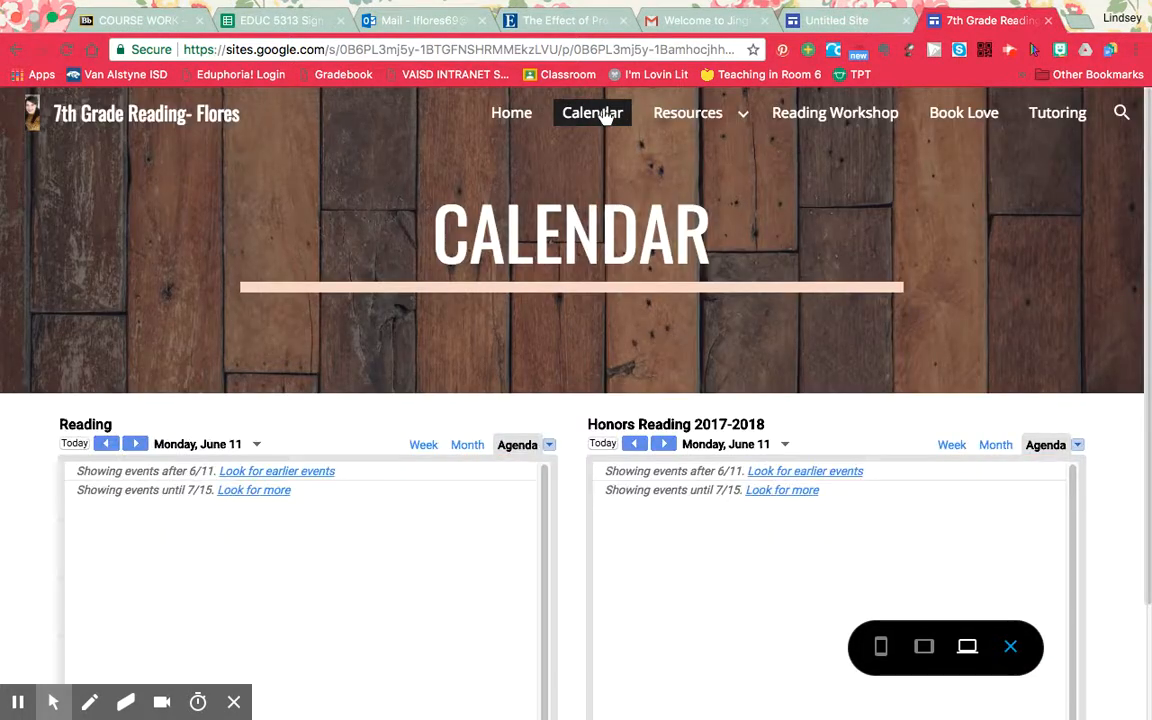
{"action": "scroll", "coordinate": [580, 550], "scroll_direction": "down", "scroll_amount": 2}
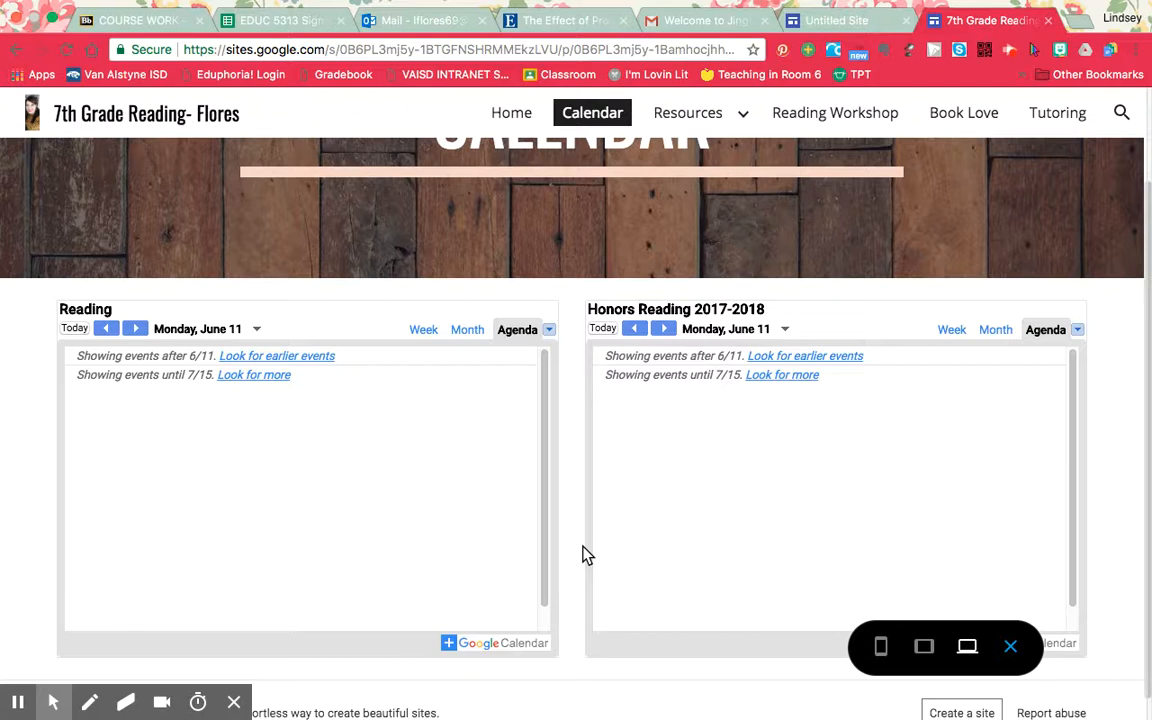
Open the Curriculum page under Resources and look through its yearly map, daily template and curriculum video.
{"action": "left_click", "coordinate": [738, 118]}
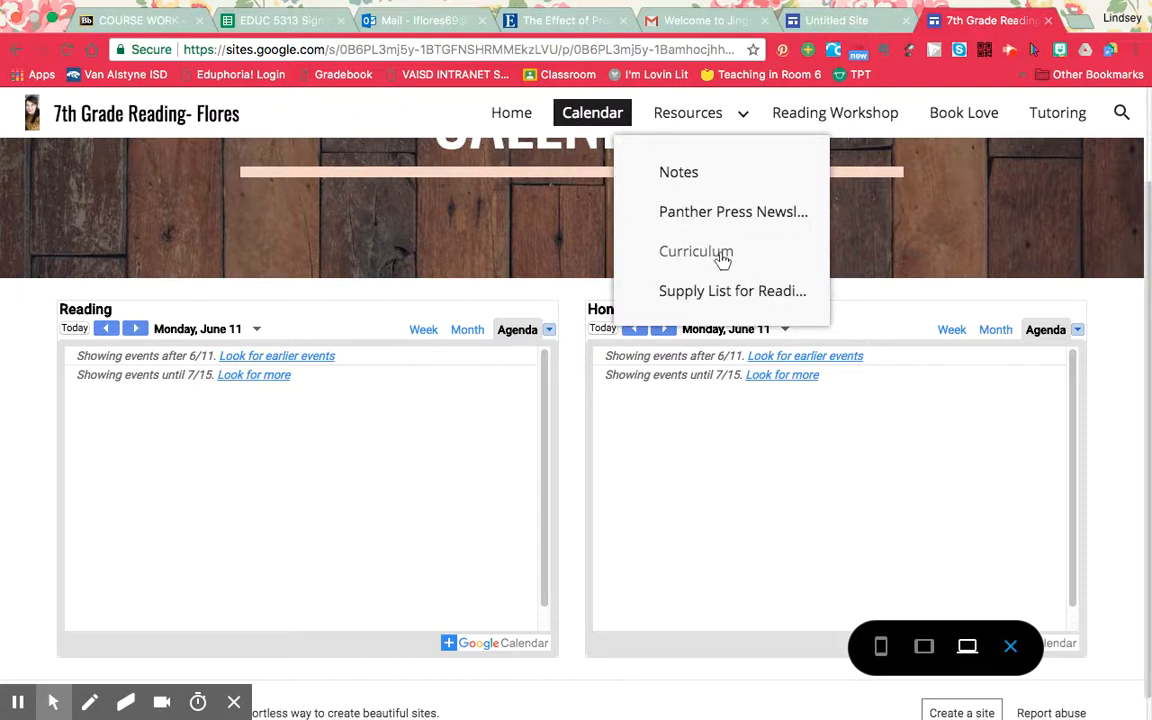
{"action": "left_click", "coordinate": [722, 257]}
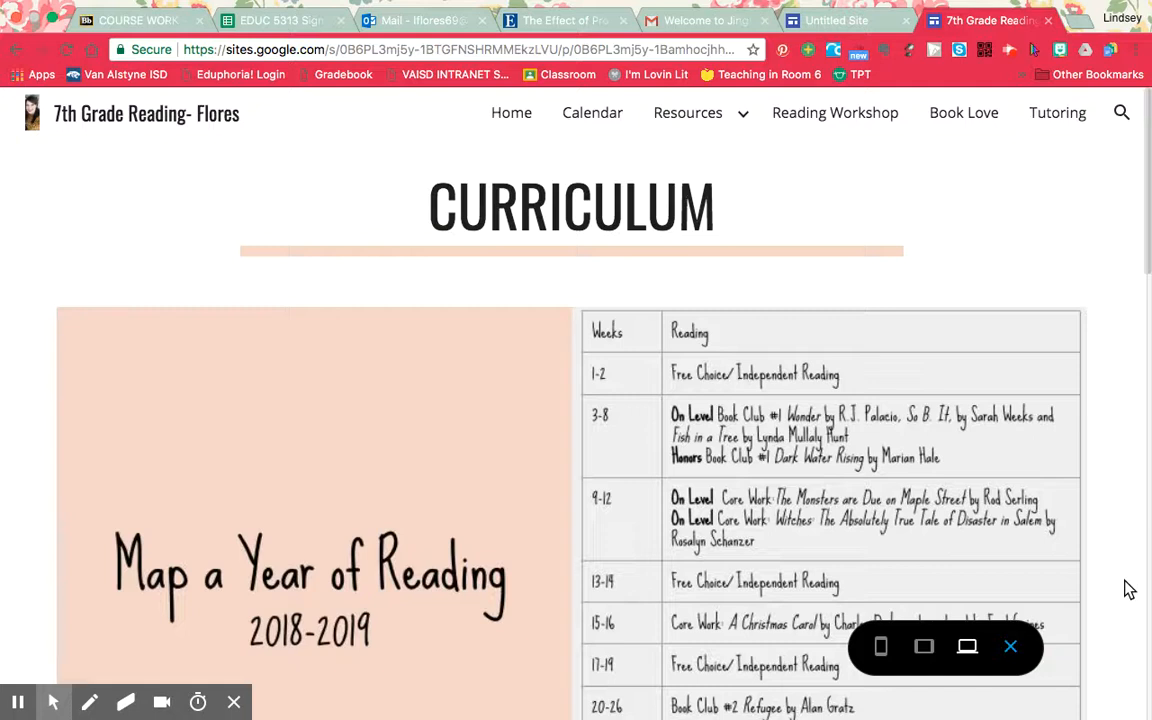
{"action": "scroll", "coordinate": [1129, 590], "scroll_direction": "down", "scroll_amount": 5}
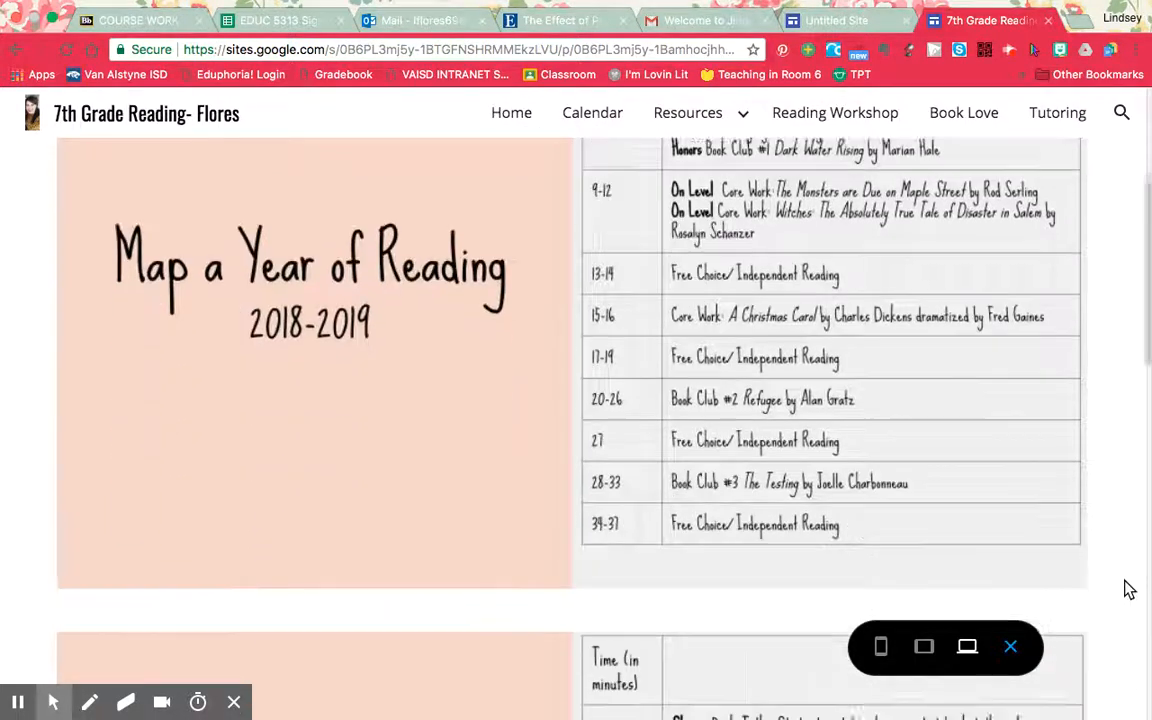
{"action": "scroll", "coordinate": [1129, 590], "scroll_direction": "down", "scroll_amount": 2}
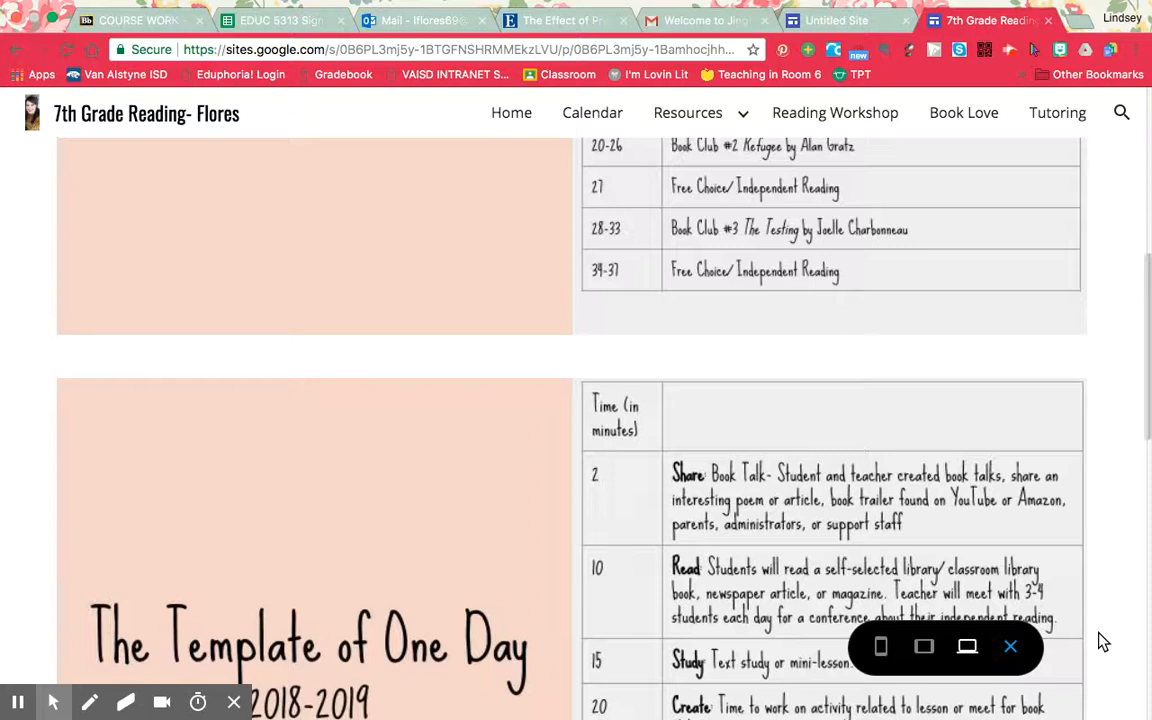
{"action": "scroll", "coordinate": [1103, 642], "scroll_direction": "down", "scroll_amount": 5}
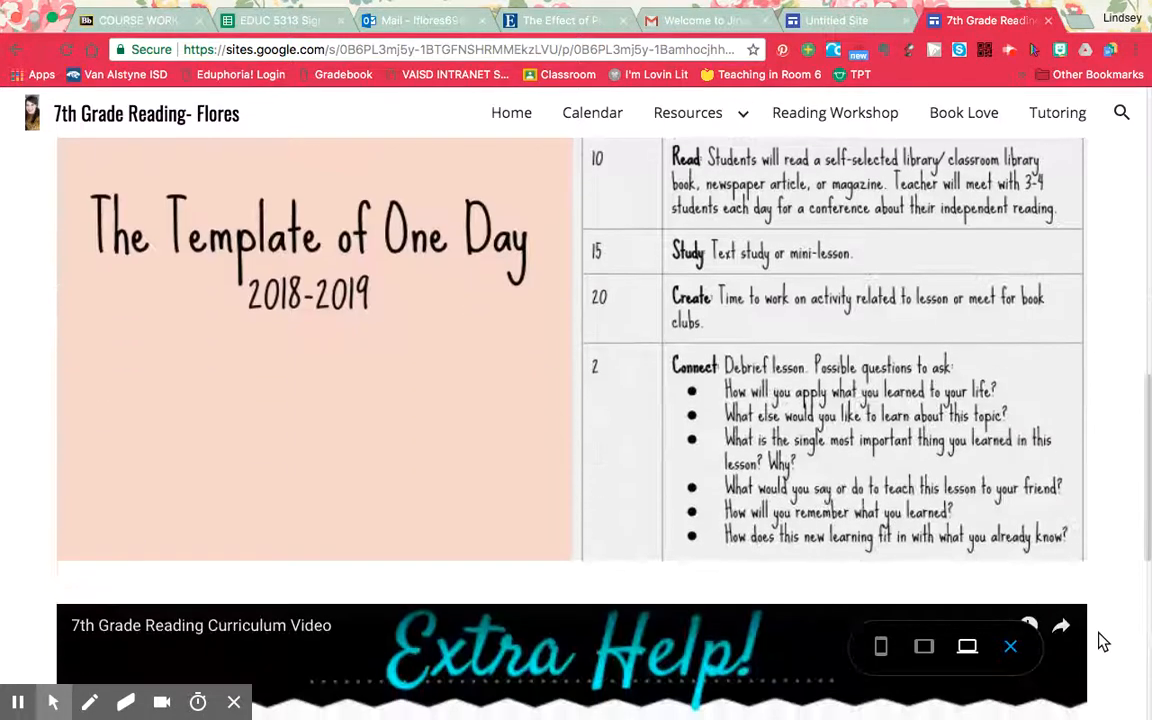
{"action": "scroll", "coordinate": [1103, 642], "scroll_direction": "up", "scroll_amount": 1}
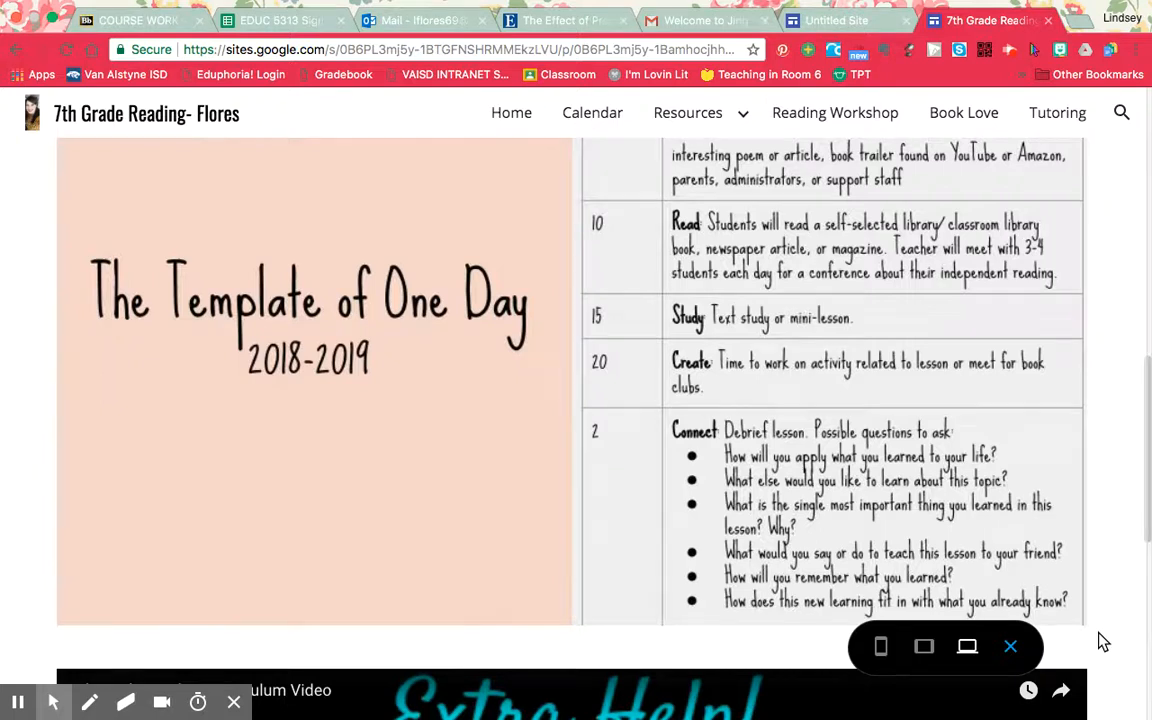
{"action": "scroll", "coordinate": [1103, 642], "scroll_direction": "down", "scroll_amount": 4}
{"action": "scroll", "coordinate": [1103, 642], "scroll_direction": "down", "scroll_amount": 3}
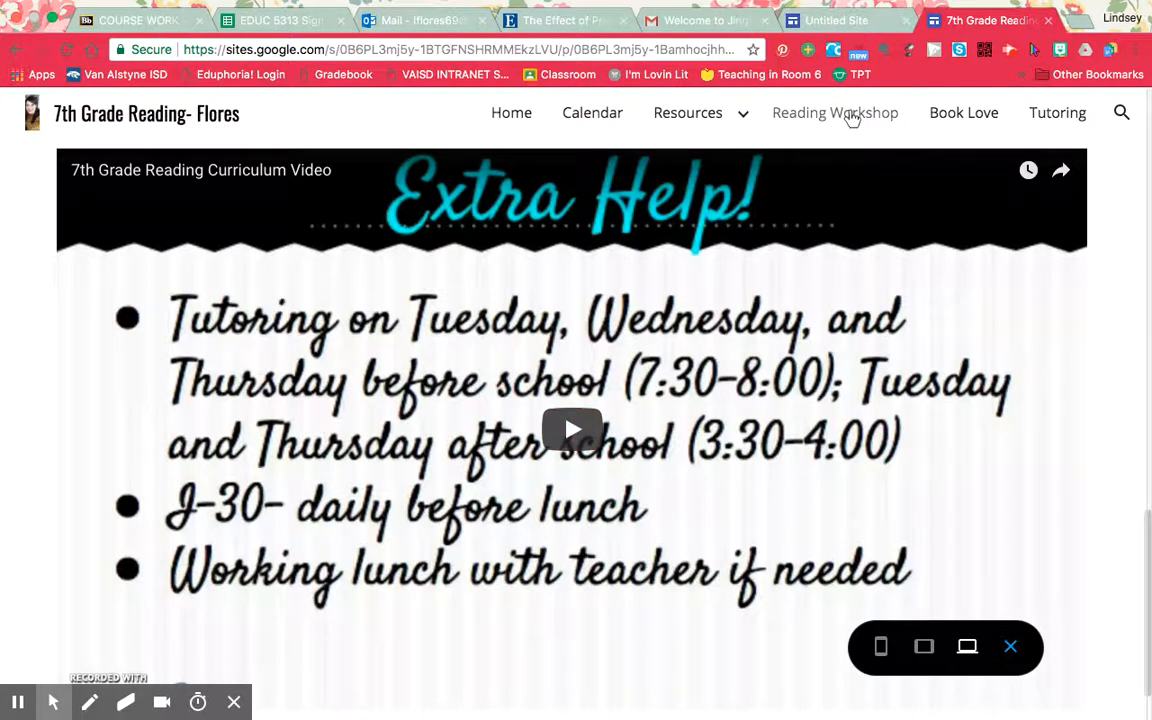
View the Reading Workshop page and read through the favorites list on the Book Love page.
{"action": "left_click", "coordinate": [852, 115]}
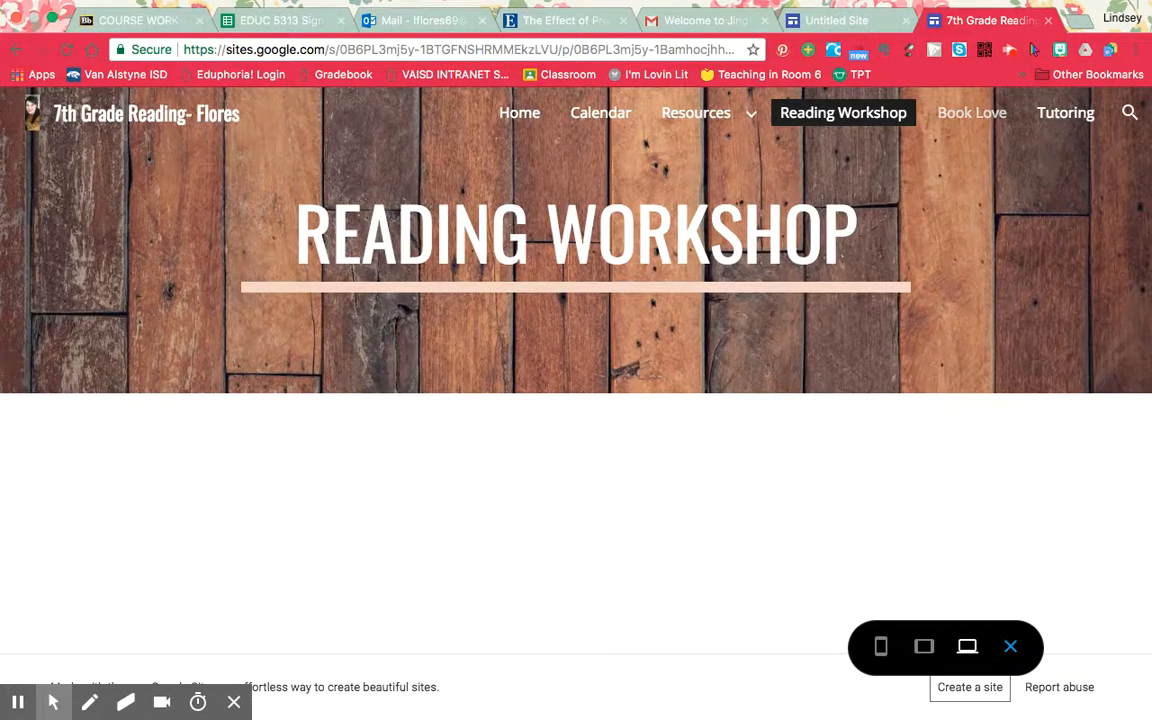
{"action": "left_click", "coordinate": [971, 112]}
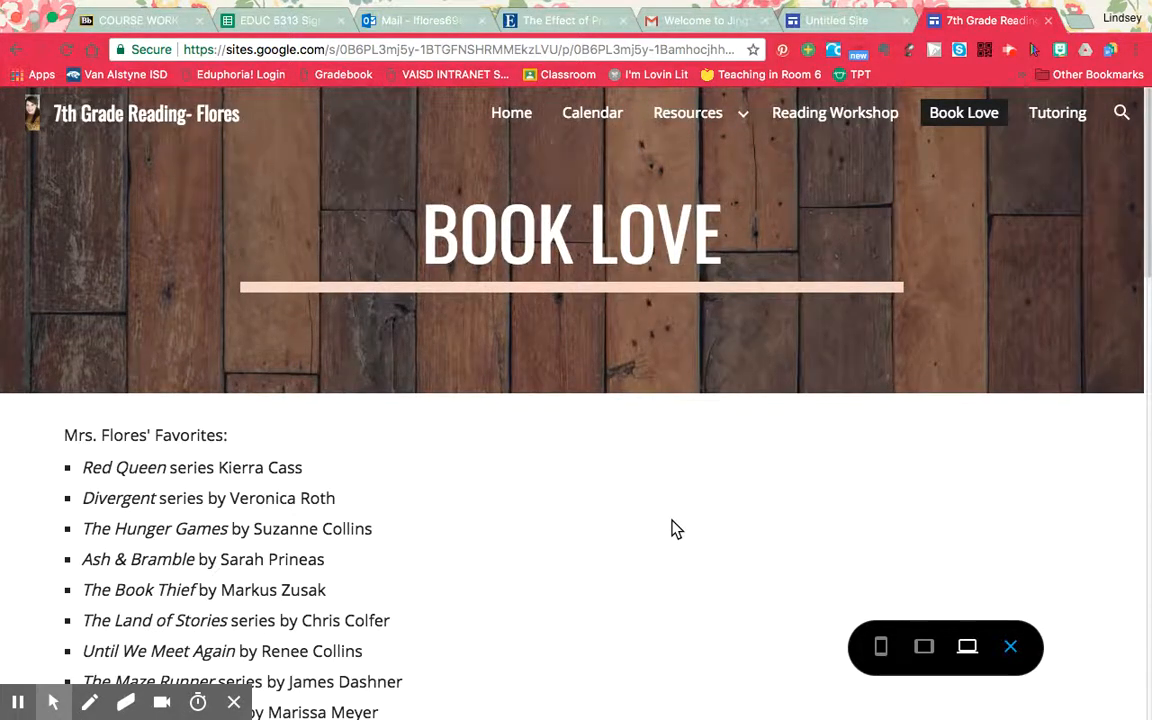
{"action": "scroll", "coordinate": [676, 529], "scroll_direction": "down", "scroll_amount": 5}
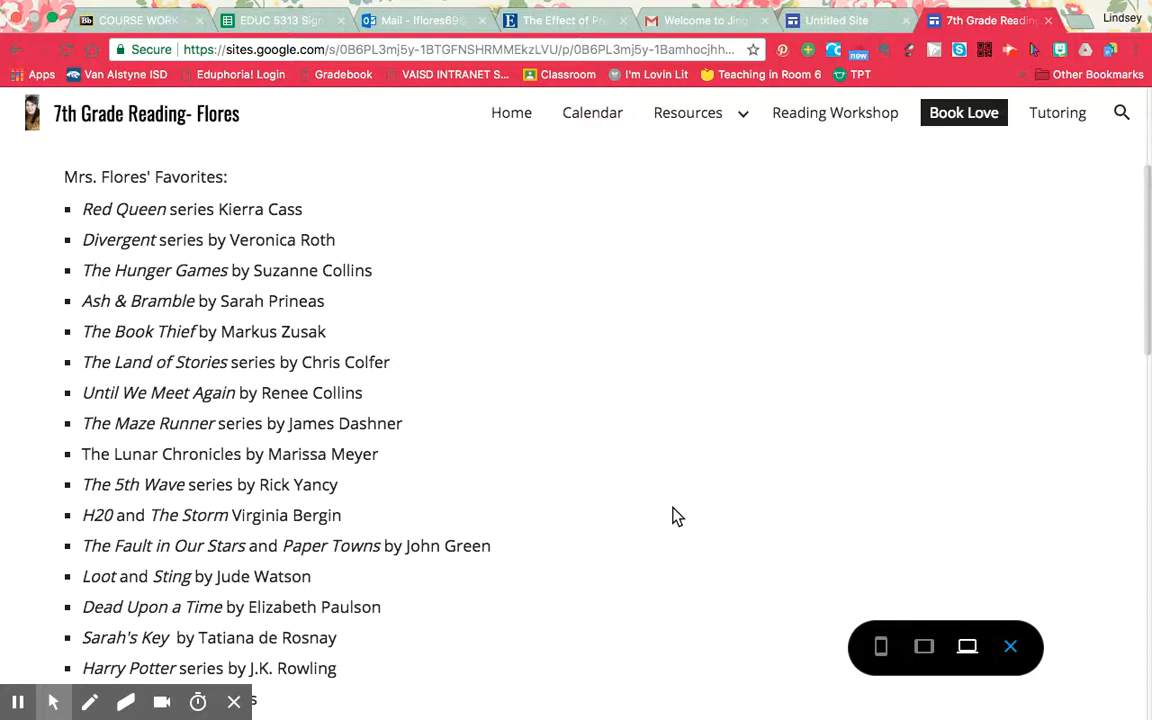
{"action": "scroll", "coordinate": [675, 515], "scroll_direction": "down", "scroll_amount": 5}
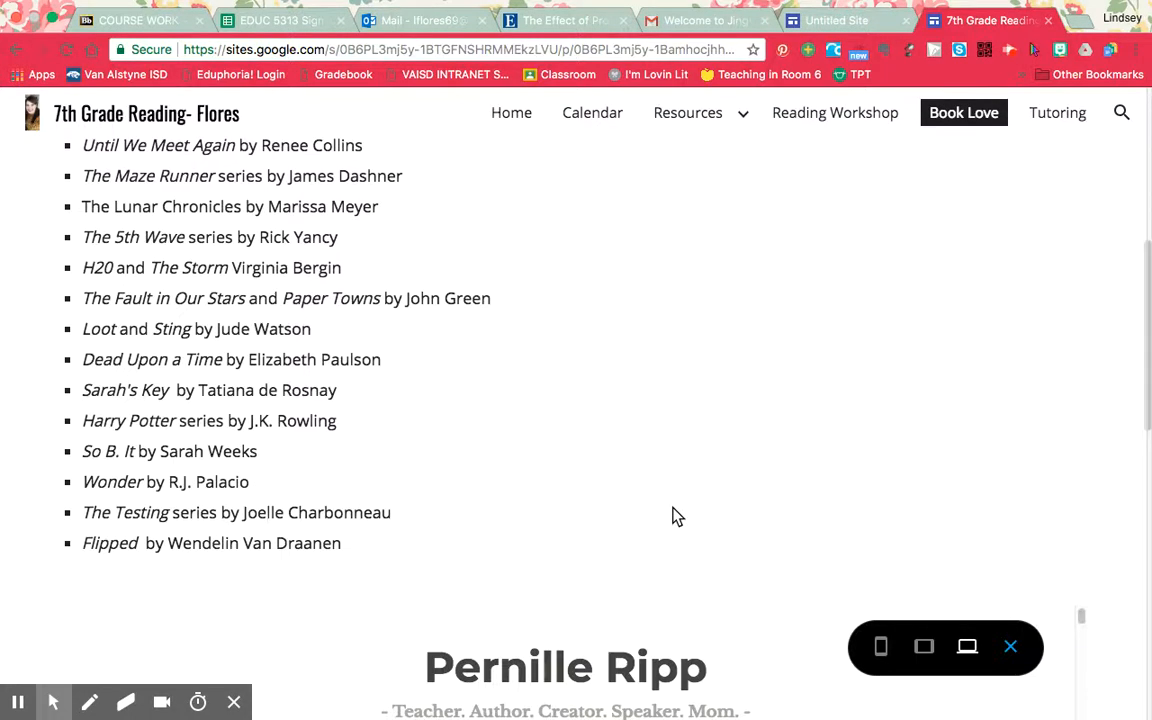
{"action": "scroll", "coordinate": [675, 515], "scroll_direction": "down", "scroll_amount": 1}
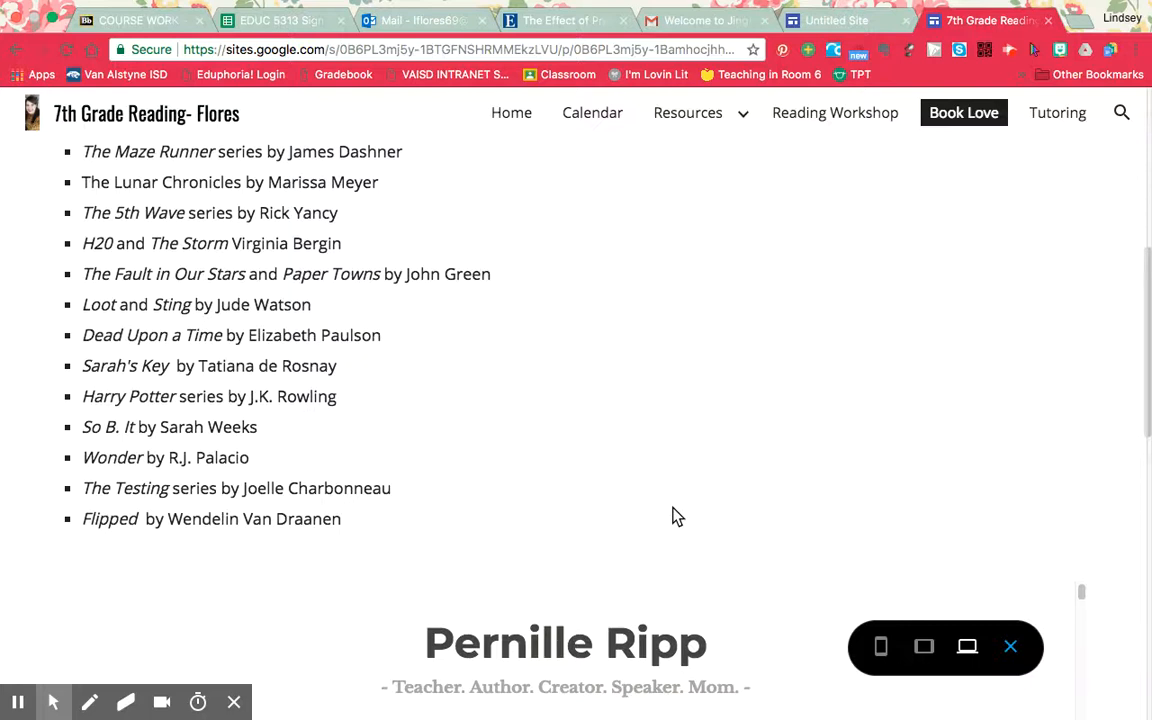
Examine the embedded book blog and the Book Suggestions form on the Book Love page.
{"action": "scroll", "coordinate": [675, 515], "scroll_direction": "down", "scroll_amount": 10}
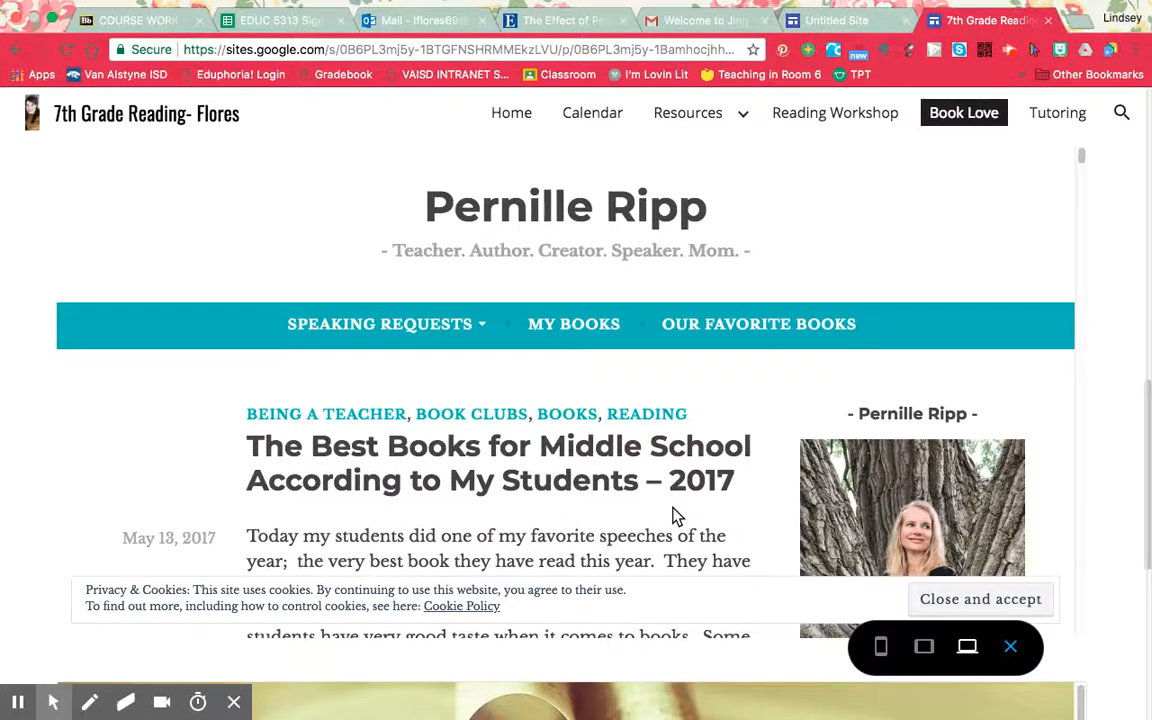
{"action": "scroll", "coordinate": [675, 515], "scroll_direction": "down", "scroll_amount": 2}
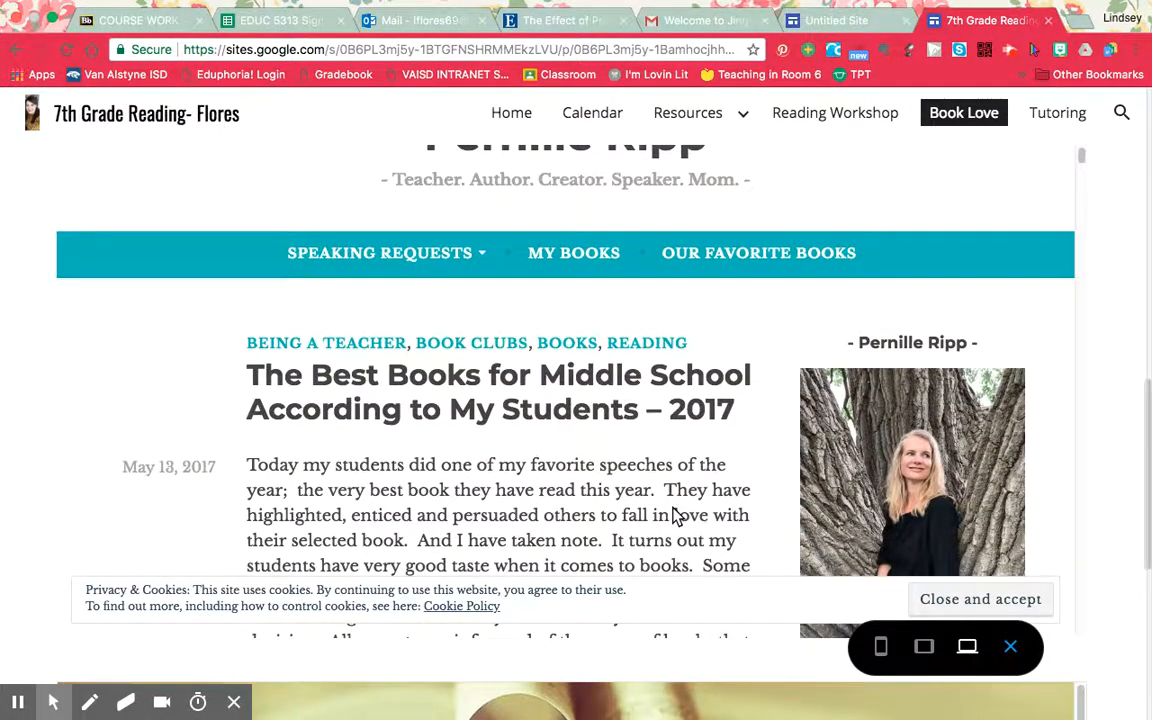
{"action": "scroll", "coordinate": [675, 515], "scroll_direction": "up", "scroll_amount": 2}
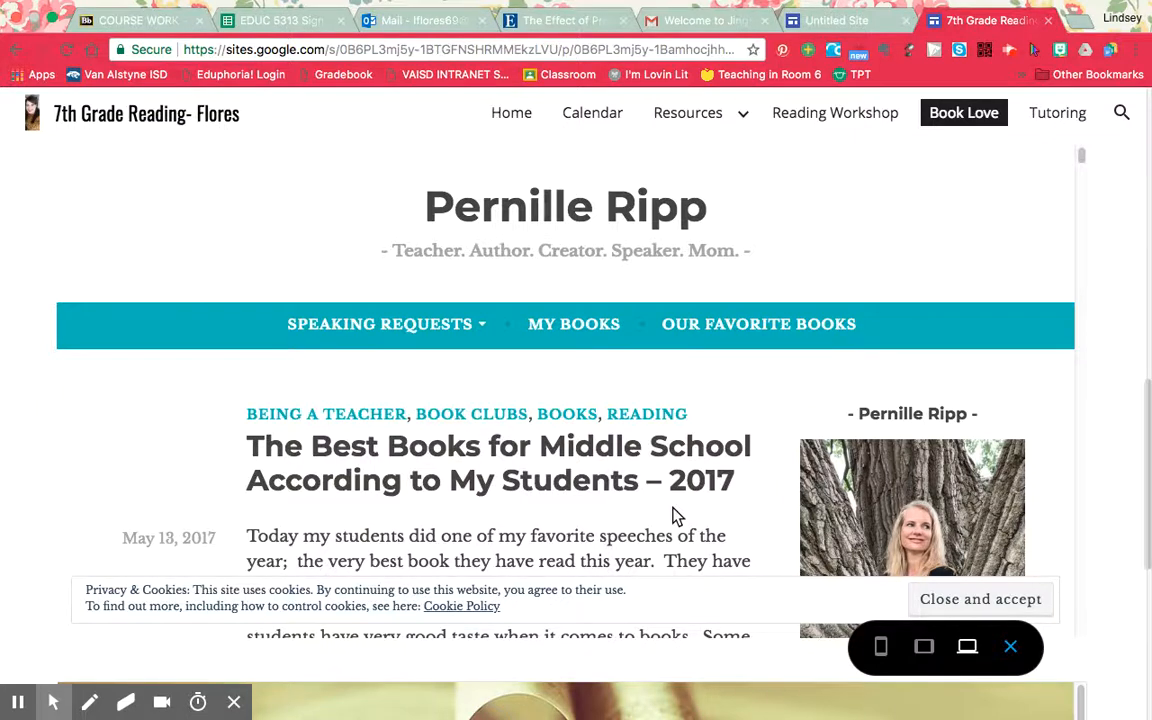
{"action": "scroll", "coordinate": [675, 515], "scroll_direction": "down", "scroll_amount": 10}
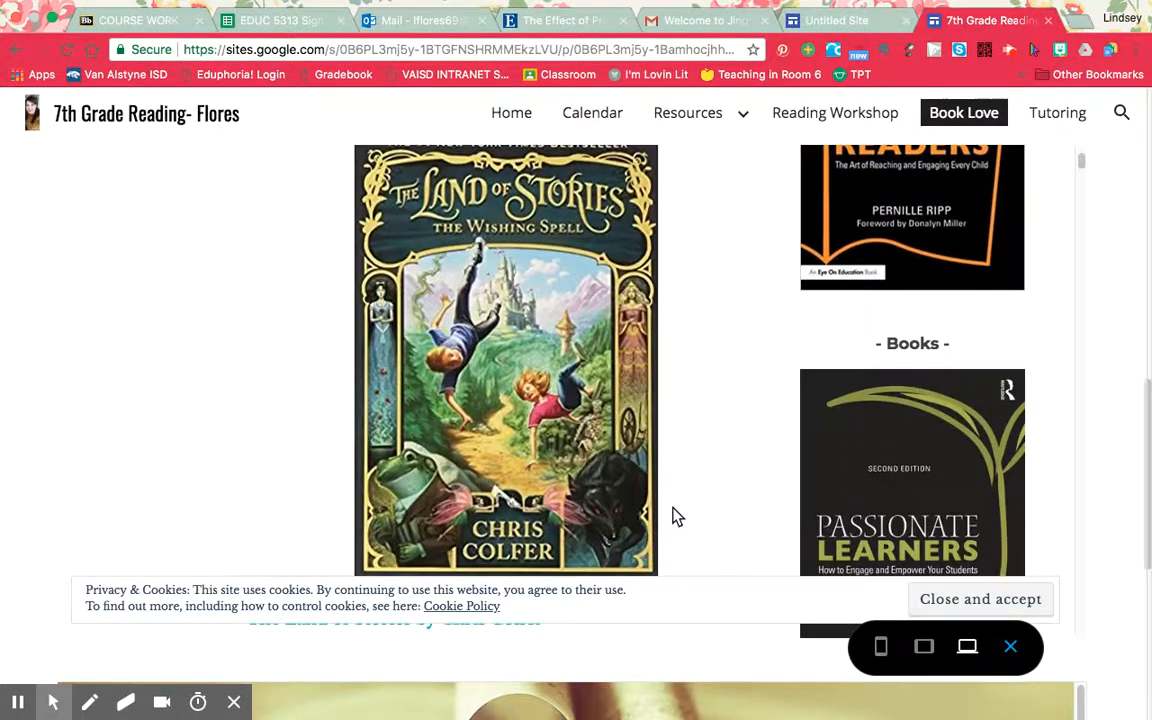
{"action": "scroll", "coordinate": [675, 515], "scroll_direction": "down", "scroll_amount": 8}
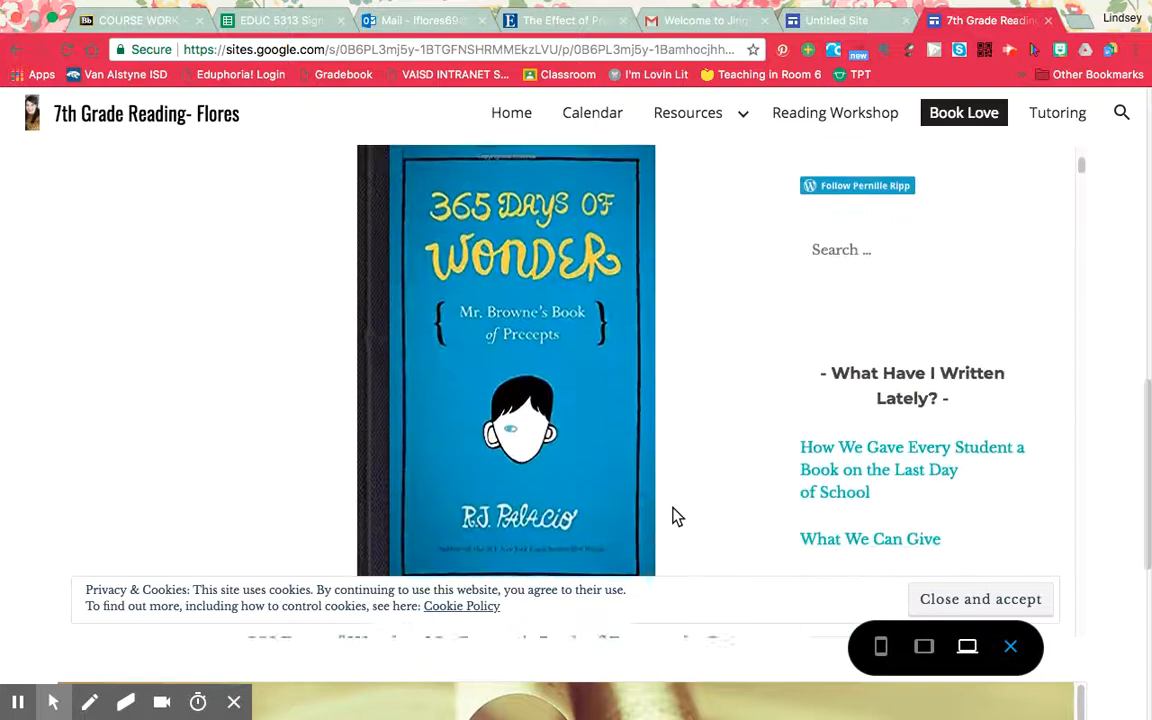
{"action": "scroll", "coordinate": [674, 515], "scroll_direction": "down", "scroll_amount": 7}
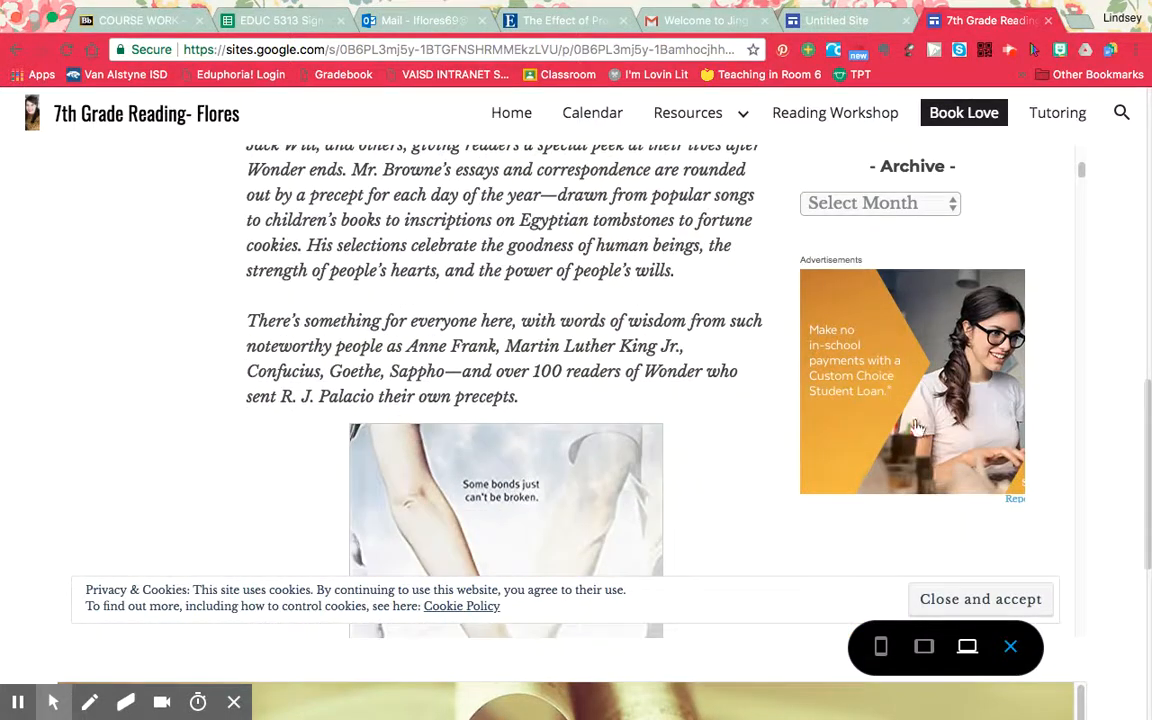
{"action": "scroll", "coordinate": [1121, 622], "scroll_direction": "down", "scroll_amount": 5}
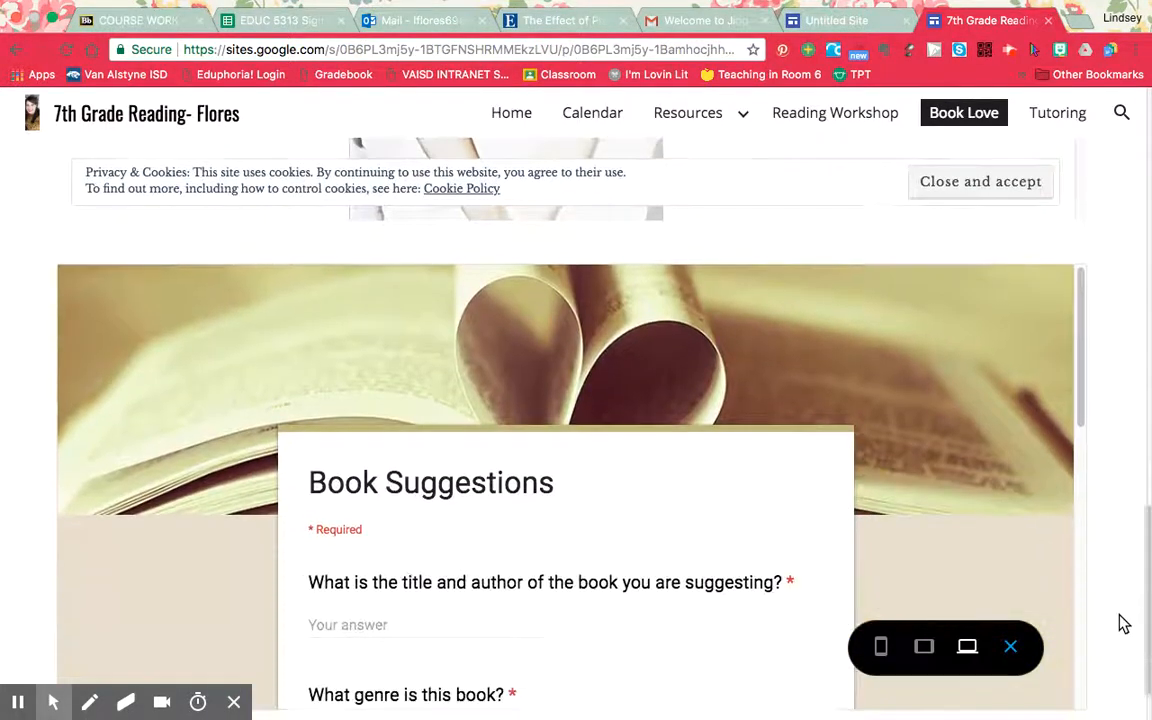
Look through the Book Suggestions form's title, genre and persuasion questions down to its end.
{"action": "scroll", "coordinate": [1121, 622], "scroll_direction": "down", "scroll_amount": 2}
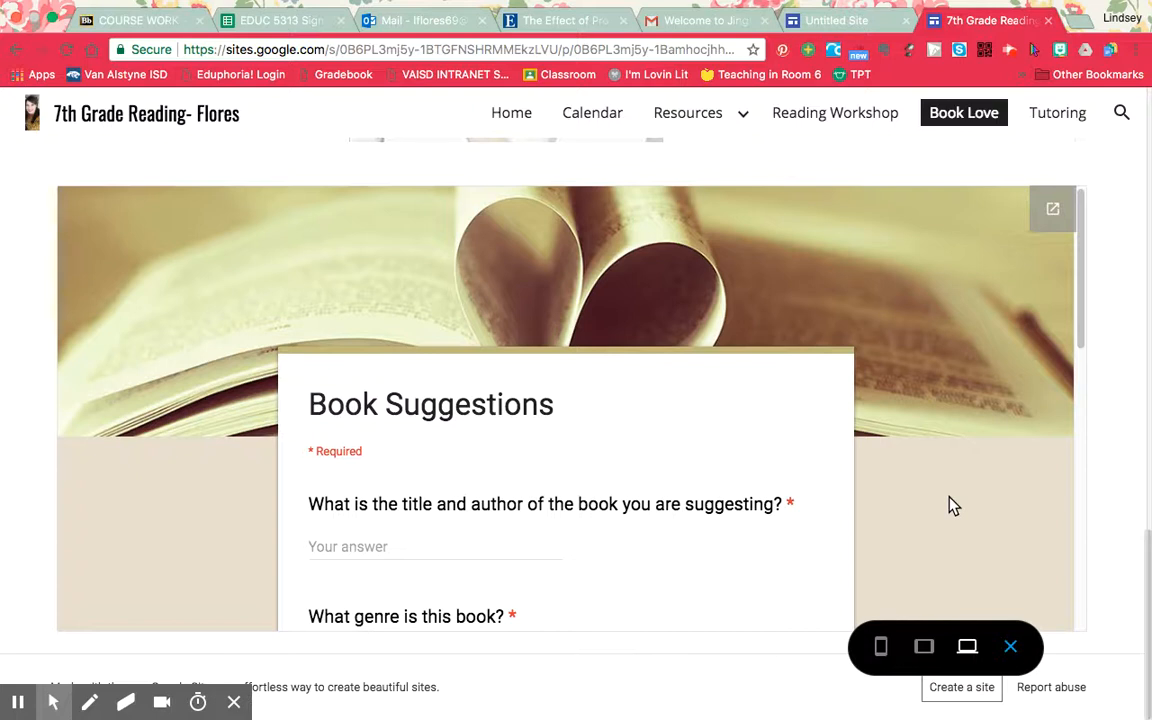
{"action": "scroll", "coordinate": [948, 497], "scroll_direction": "down", "scroll_amount": 5}
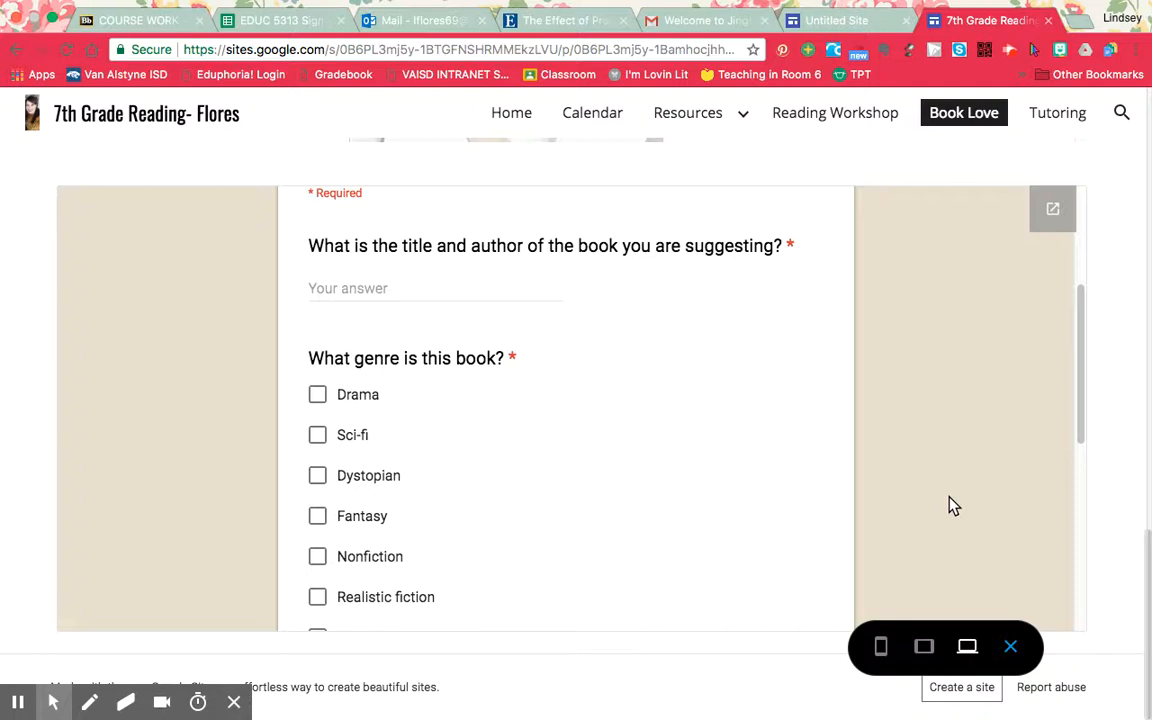
{"action": "scroll", "coordinate": [952, 505], "scroll_direction": "down", "scroll_amount": 6}
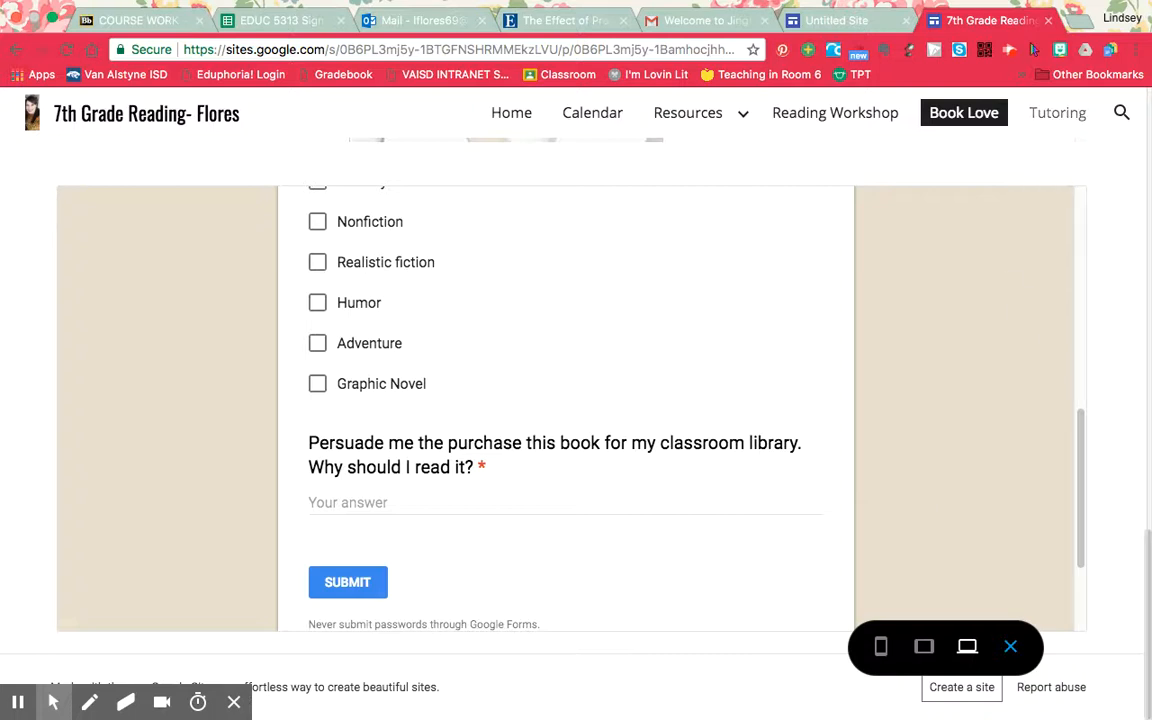
View the schedule image on the Tutoring page, and return to the site's Home page.
{"action": "left_click", "coordinate": [1045, 117]}
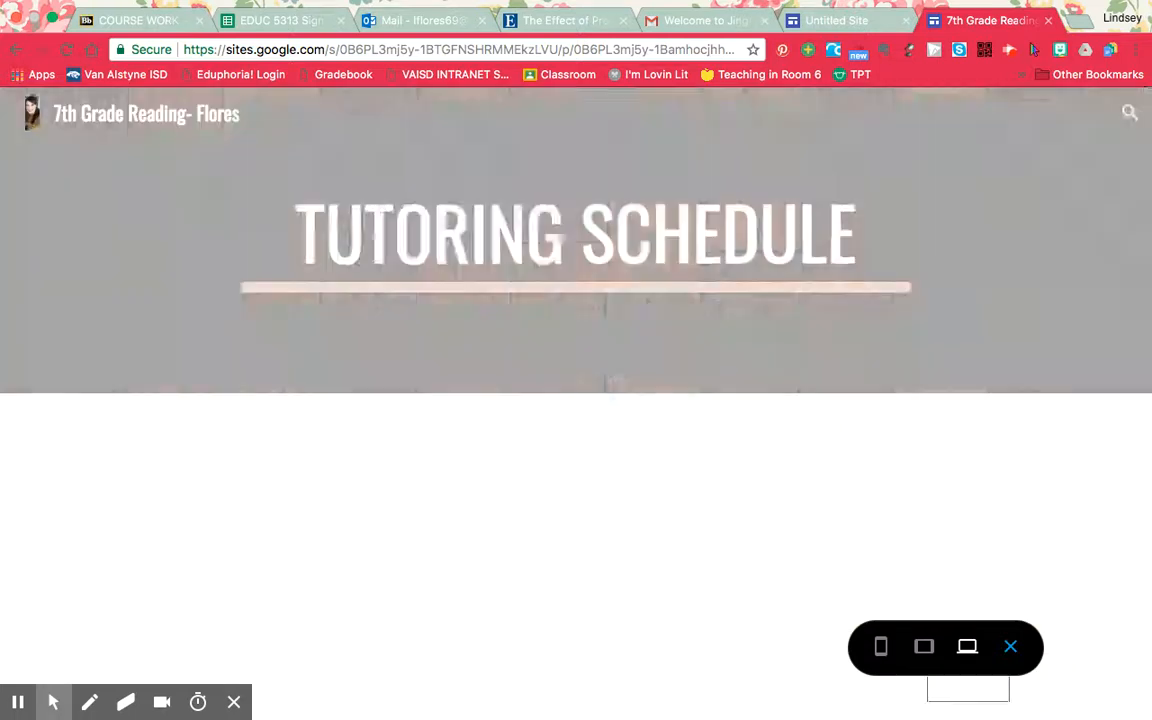
{"action": "scroll", "coordinate": [984, 566], "scroll_direction": "down", "scroll_amount": 1}
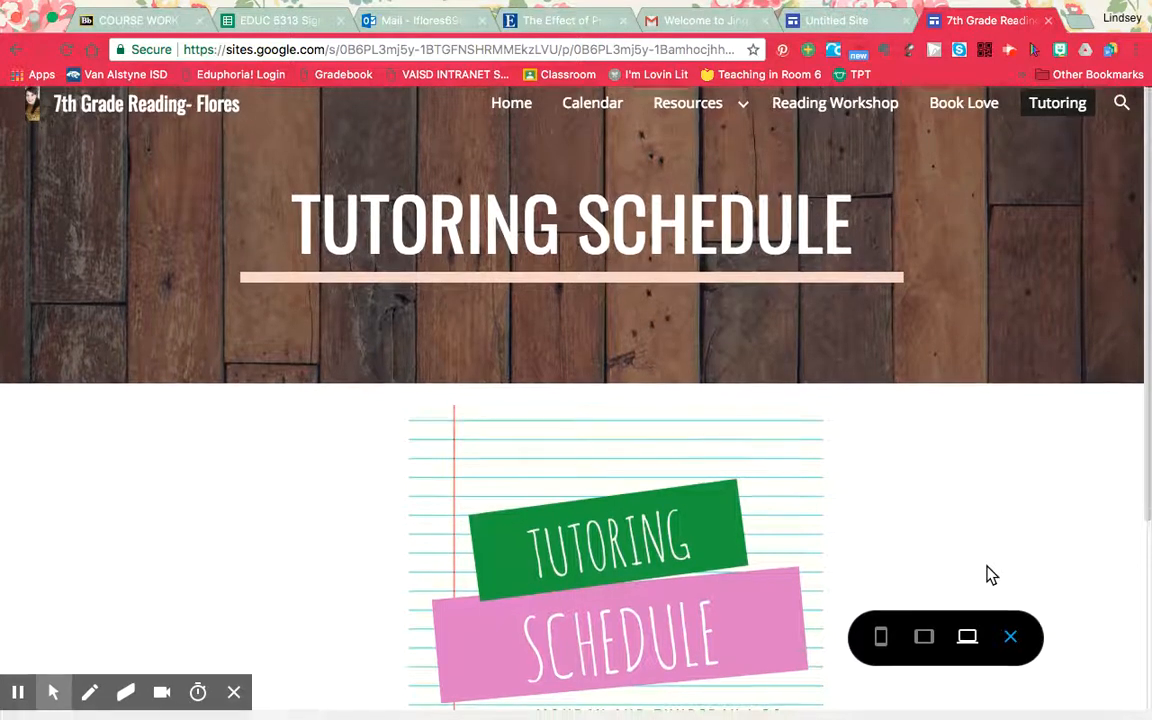
{"action": "scroll", "coordinate": [986, 568], "scroll_direction": "up", "scroll_amount": 1}
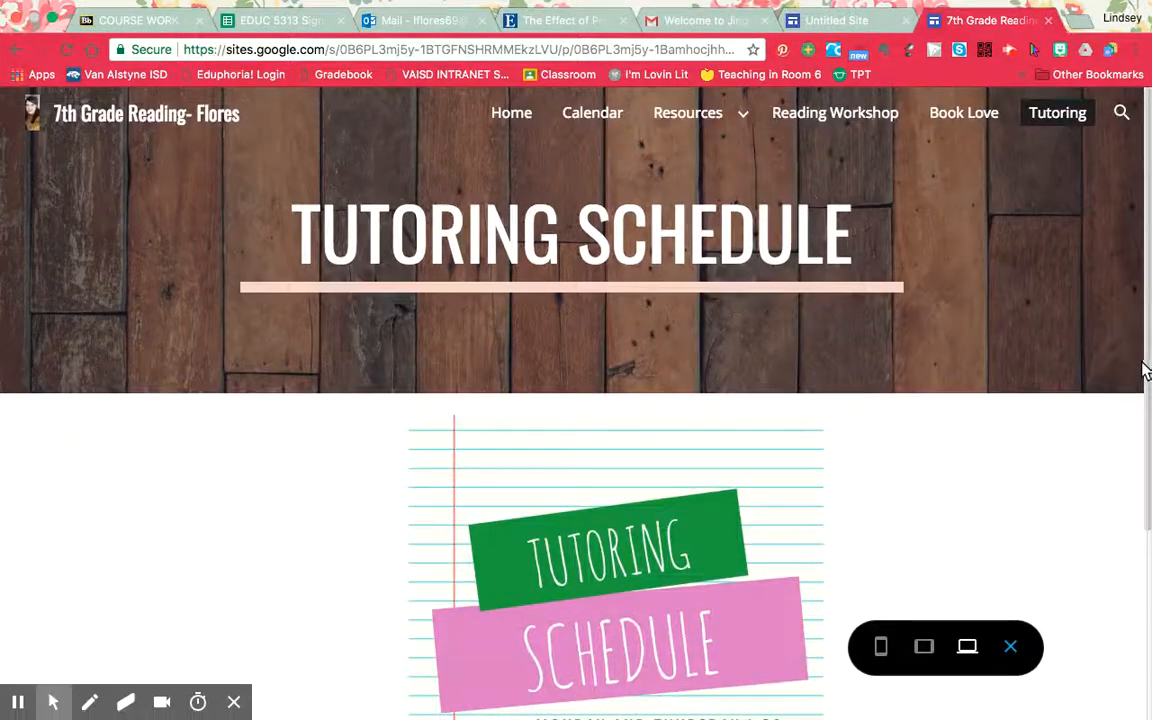
{"action": "left_click_drag", "start_coordinate": [1144, 366], "coordinate": [1142, 609]}
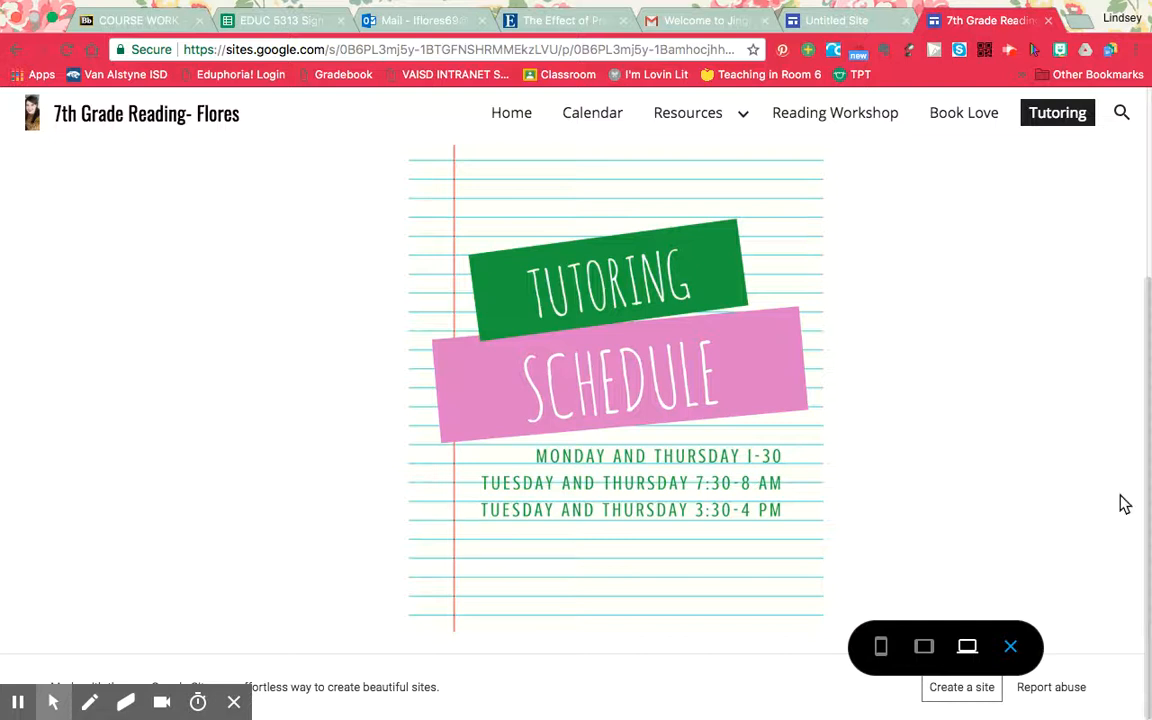
{"action": "left_click", "coordinate": [513, 112]}
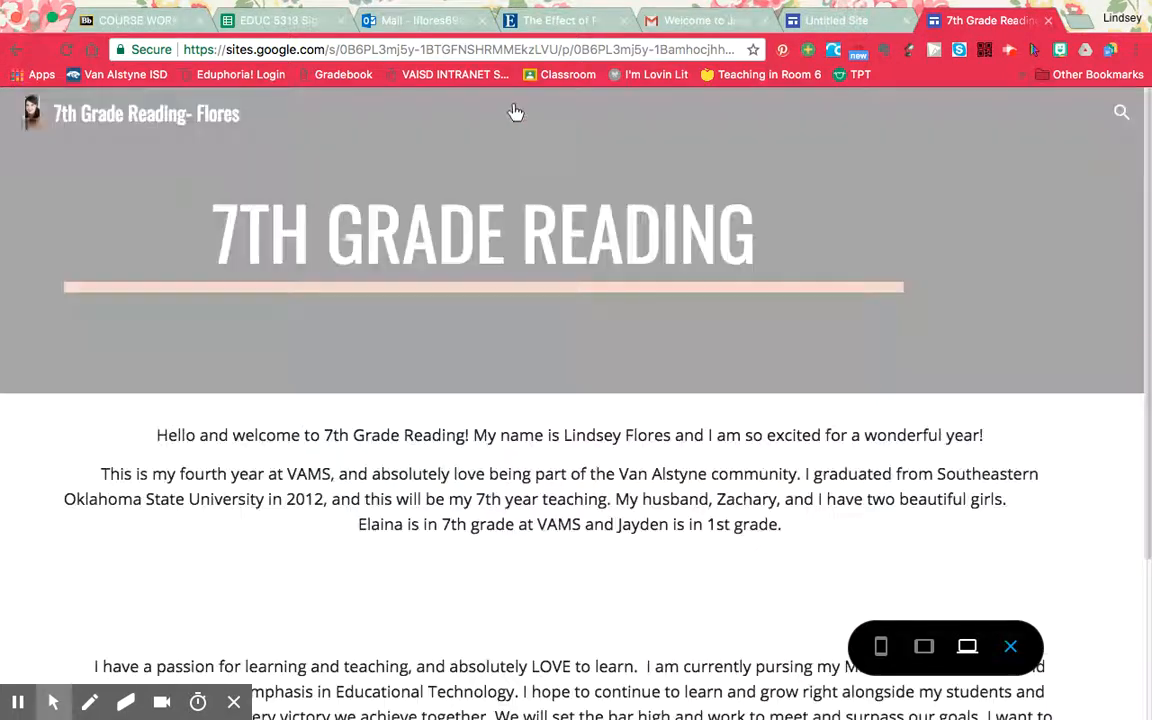